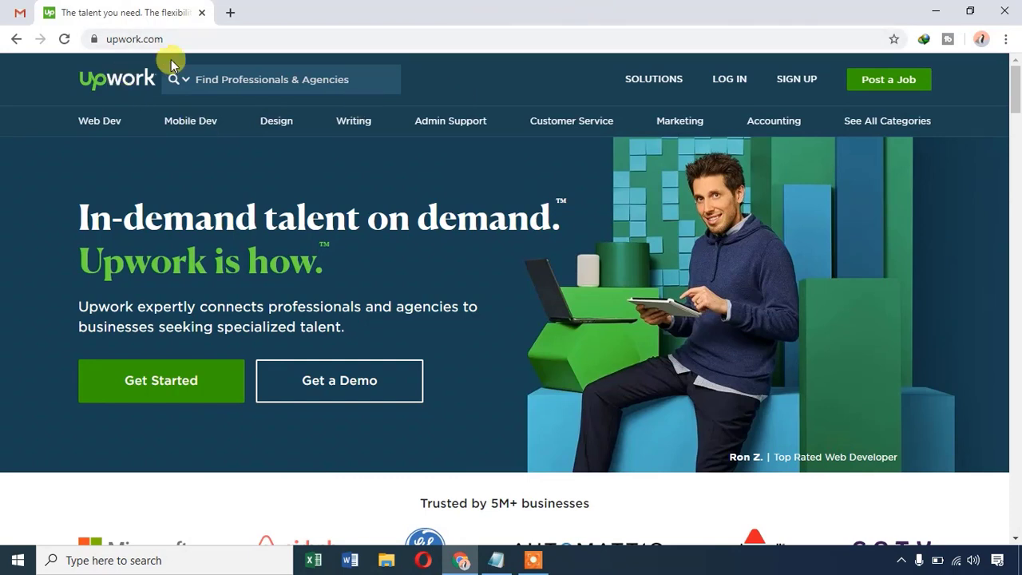
Start a free account sign-up by entering the email address and continuing with email registration
click(784, 83)
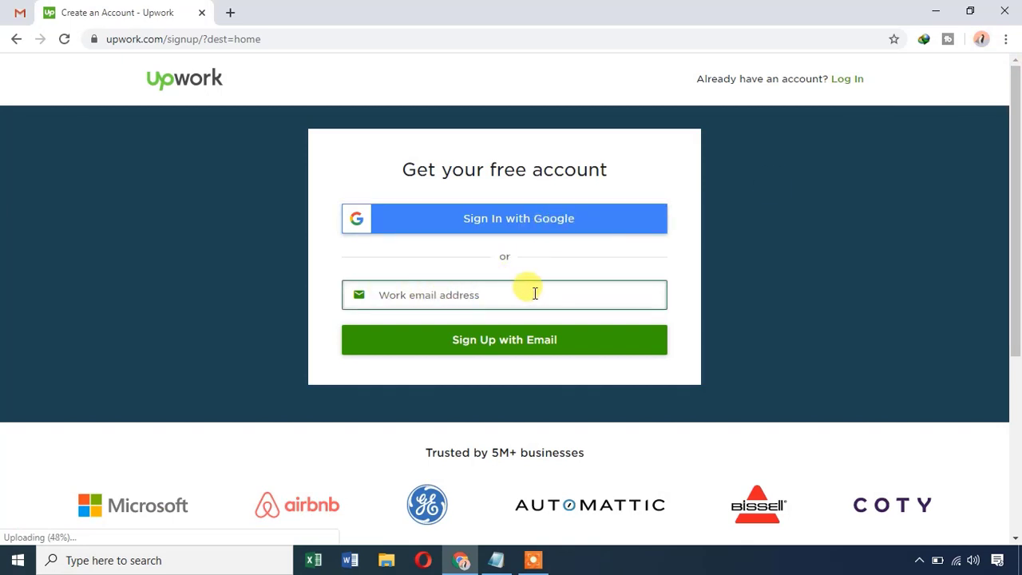
click(544, 293)
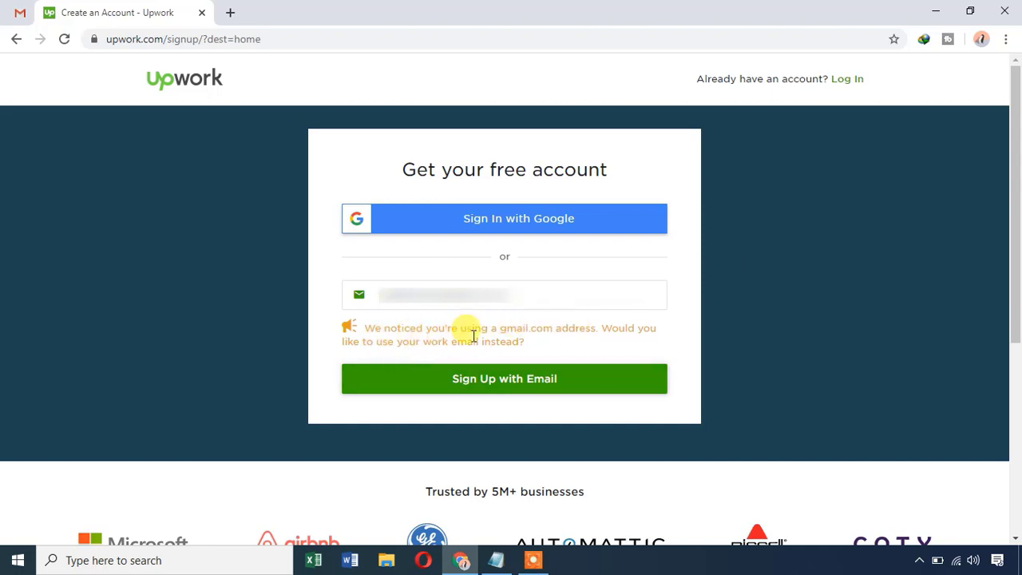
click(412, 293)
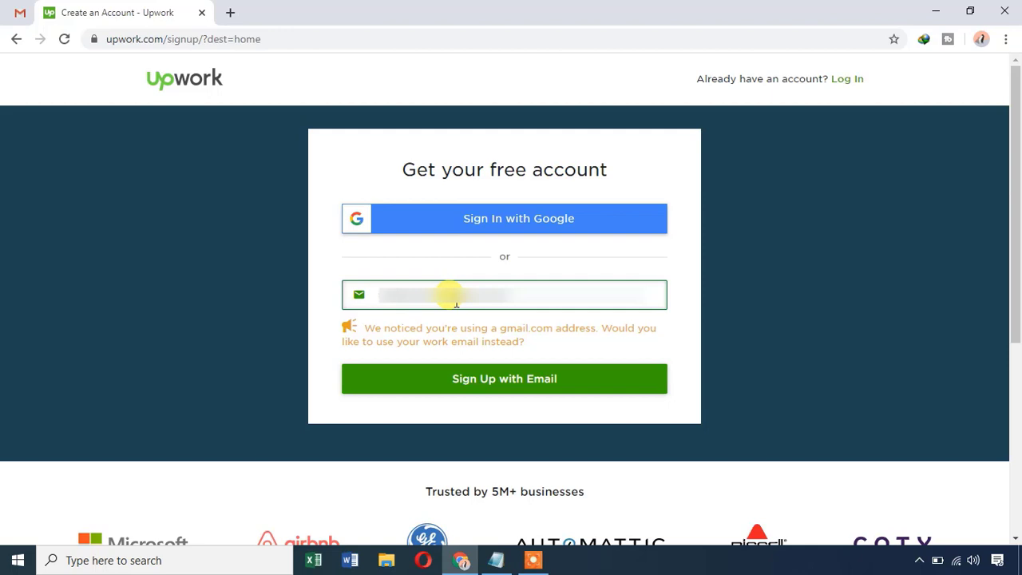
click(520, 355)
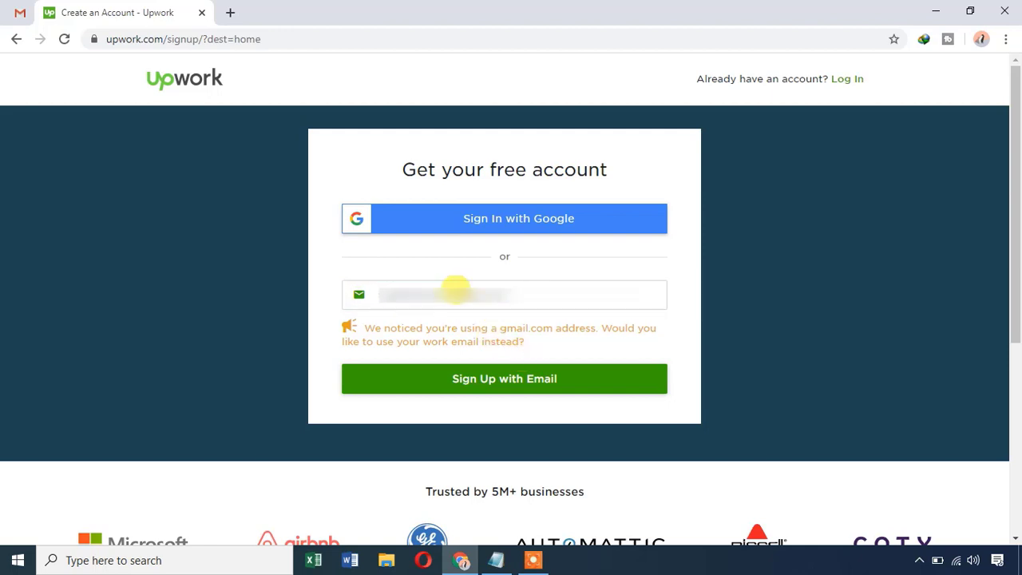
click(456, 290)
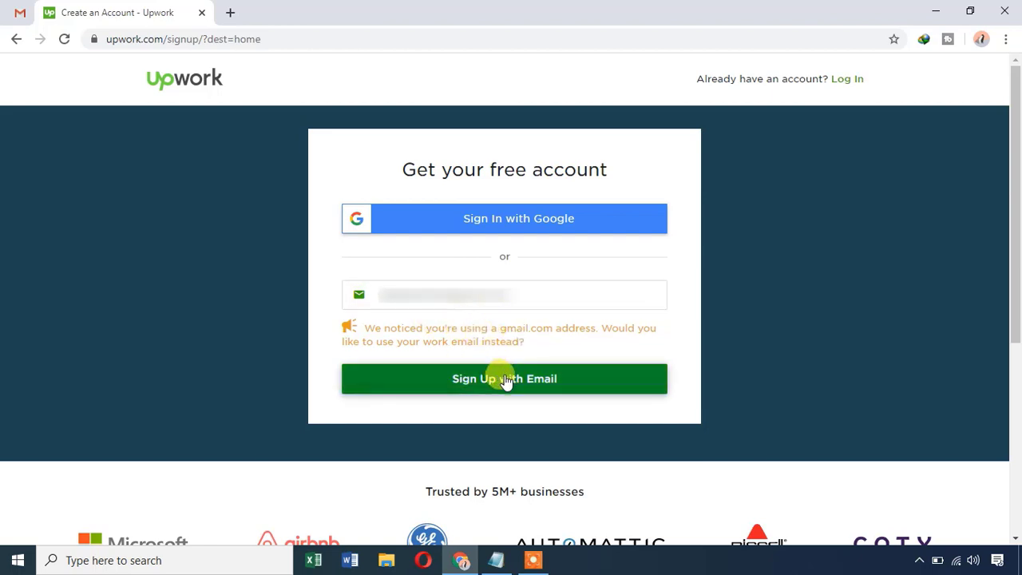
click(505, 380)
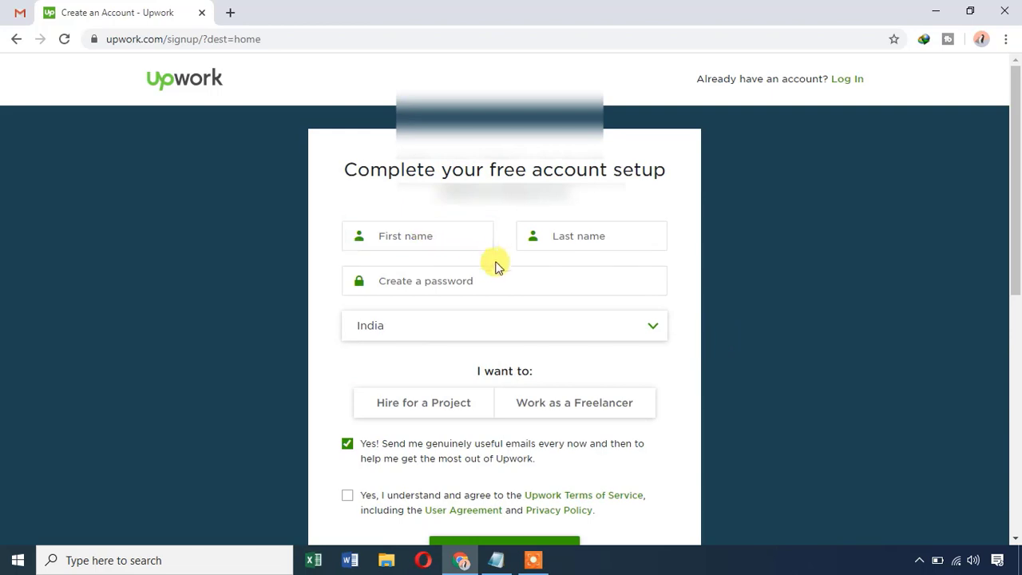
Choose to work as a freelancer in the account setup form
scroll(495, 268, down, 1)
scroll(479, 271, up, 1)
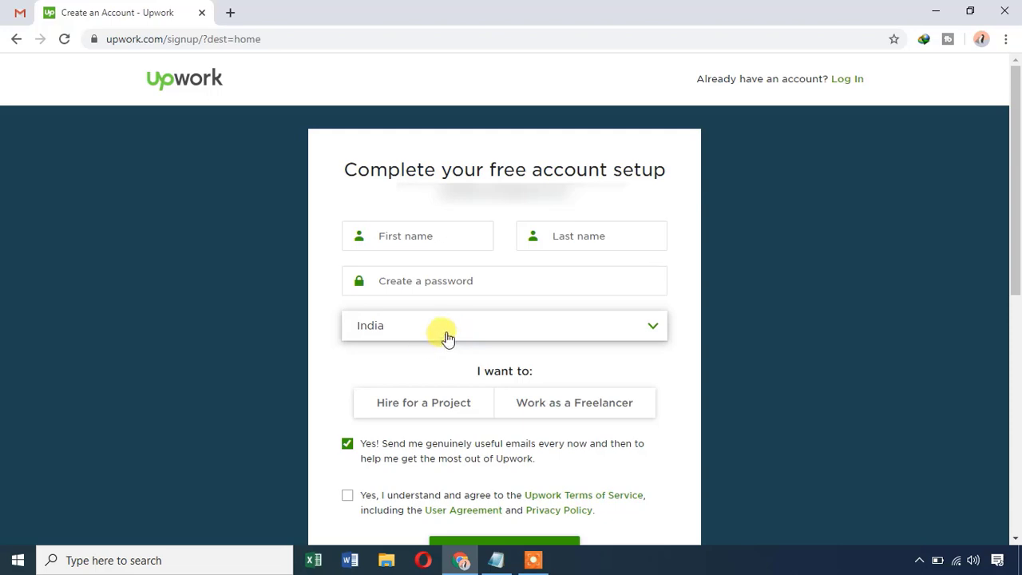
click(443, 410)
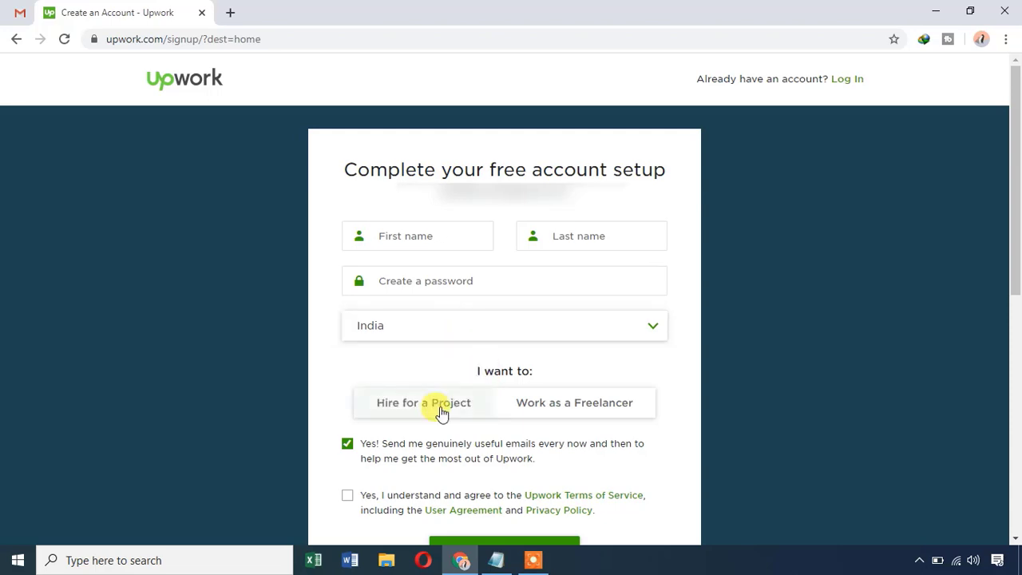
click(531, 409)
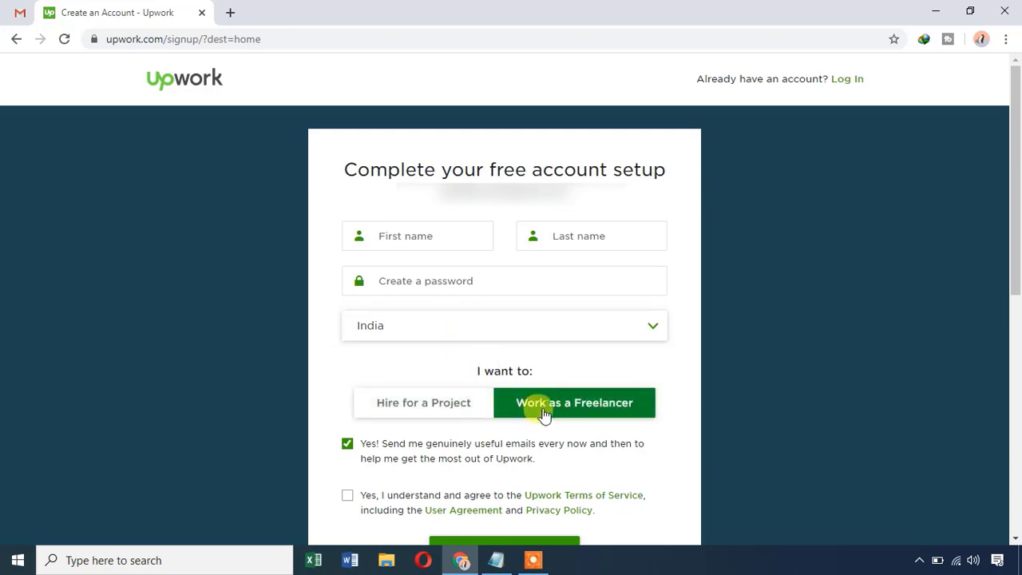
click(456, 403)
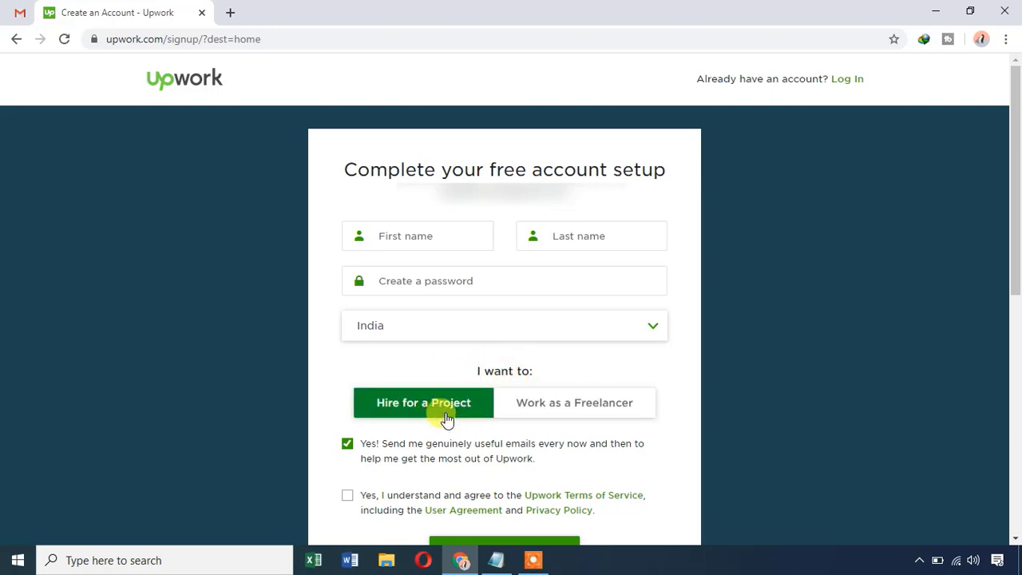
click(565, 419)
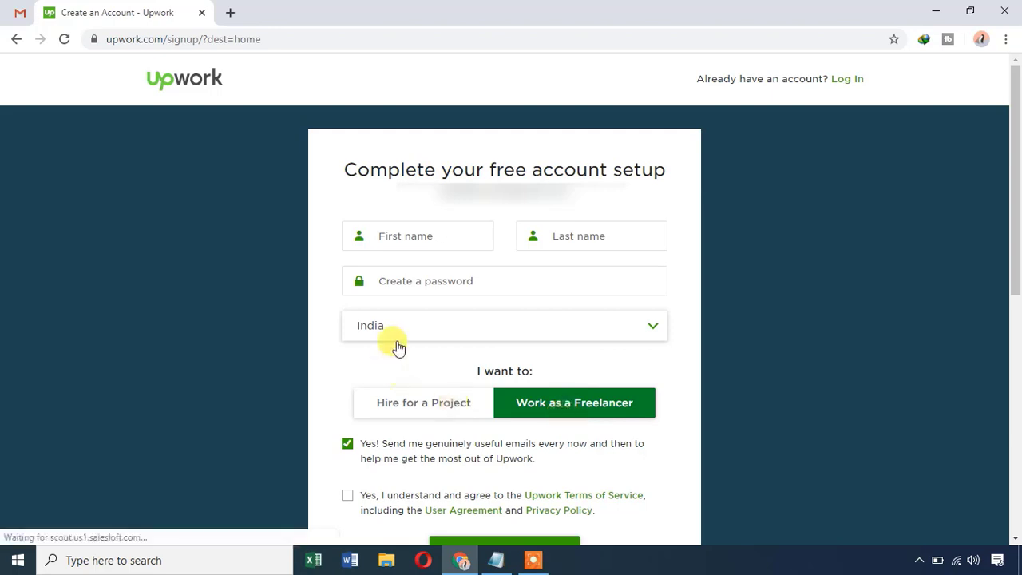
Fill in the account holder's first name, last name, account password and username in the setup form
click(410, 235)
click(428, 284)
click(435, 242)
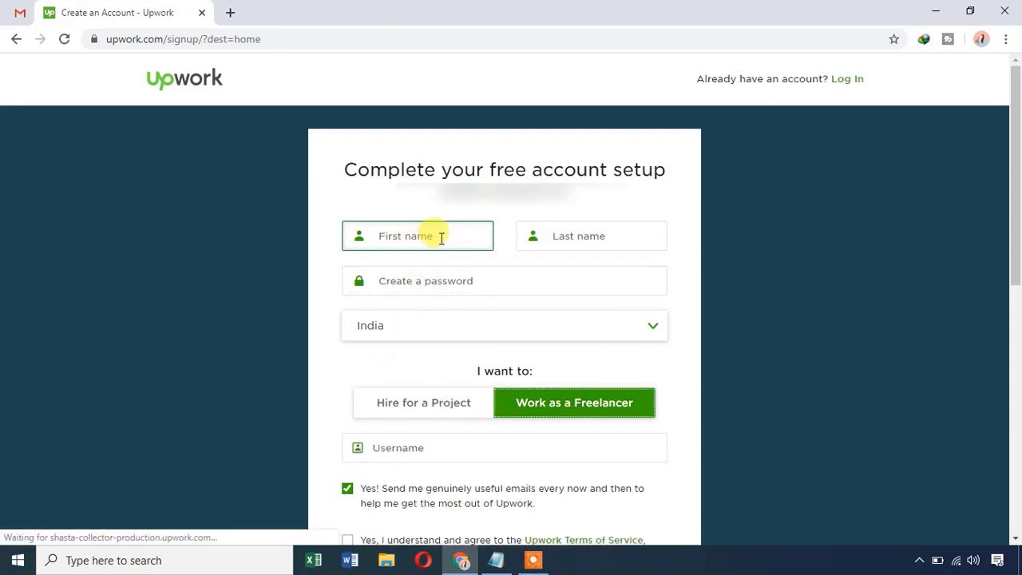
scroll(506, 438, down, 1)
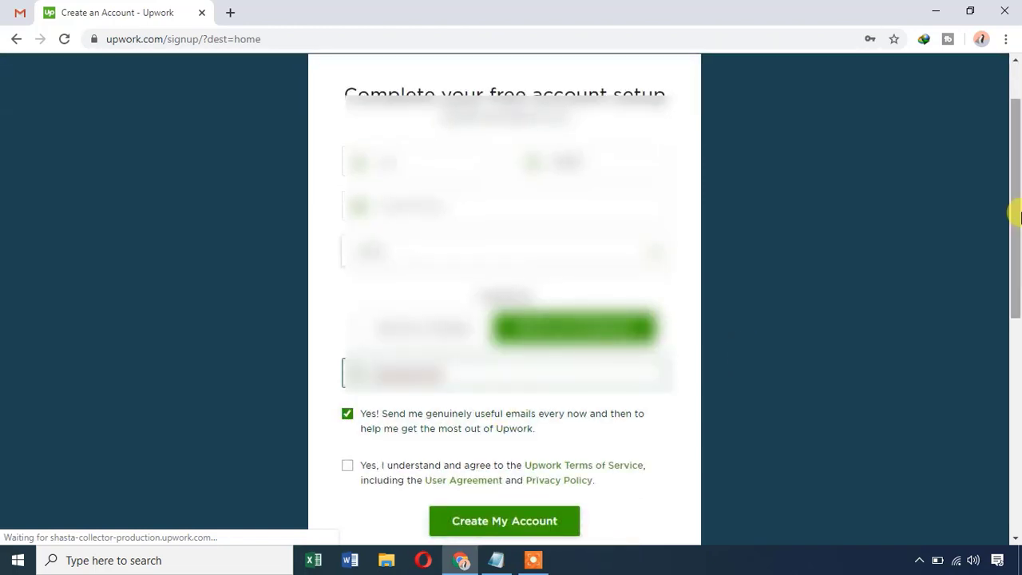
Agree to the Upwork Terms of Service, User Agreement and Privacy Policy and create the account
drag(1016, 214, 1014, 220)
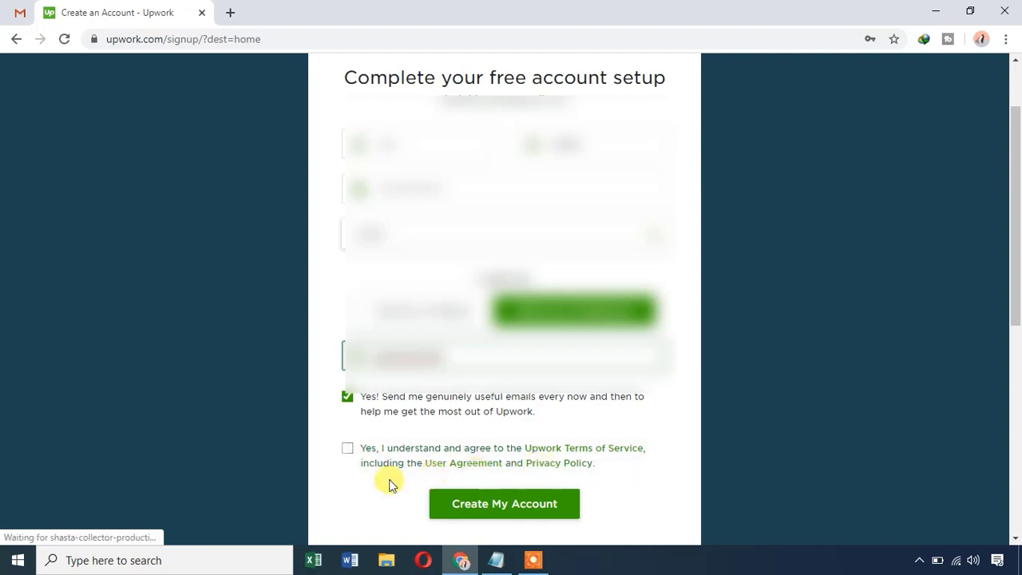
click(348, 450)
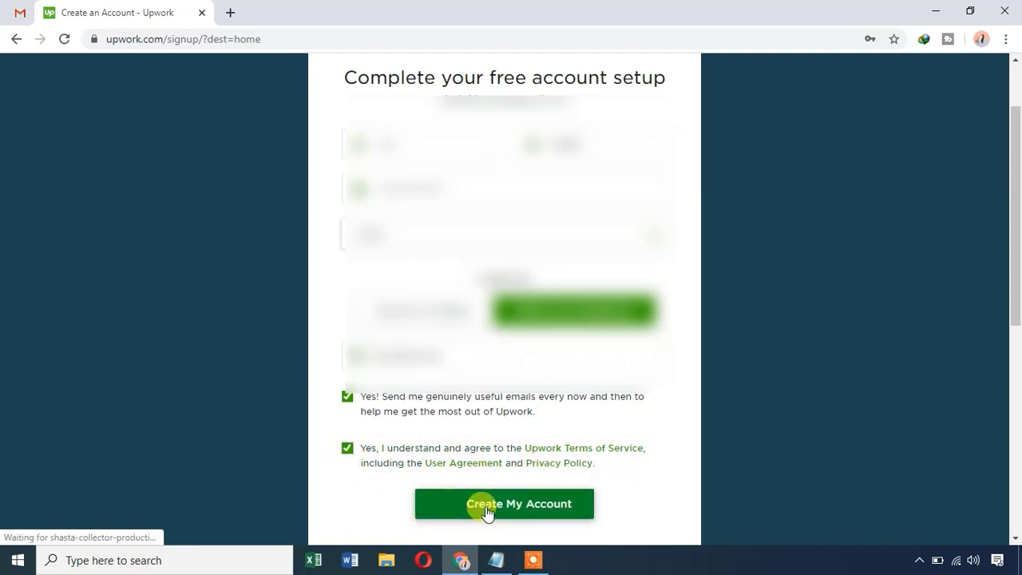
click(485, 507)
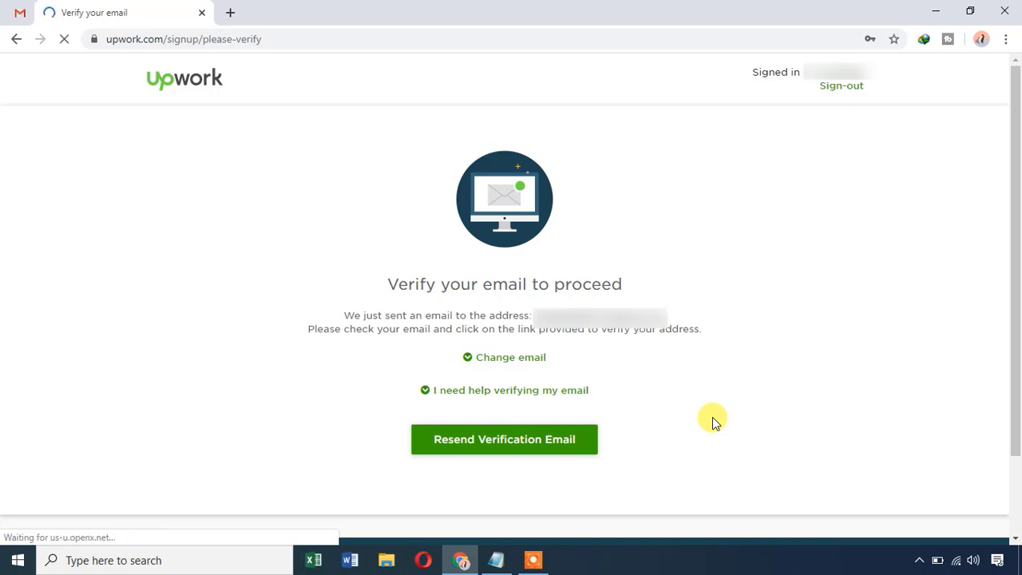
Switch to Gmail and verify the email address from Upwork's registration message
click(14, 12)
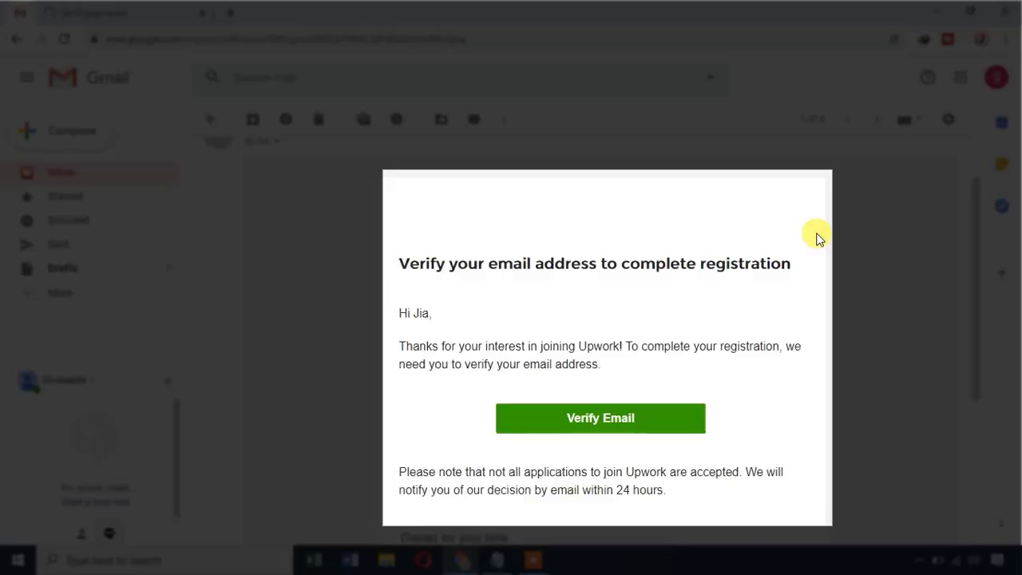
click(627, 417)
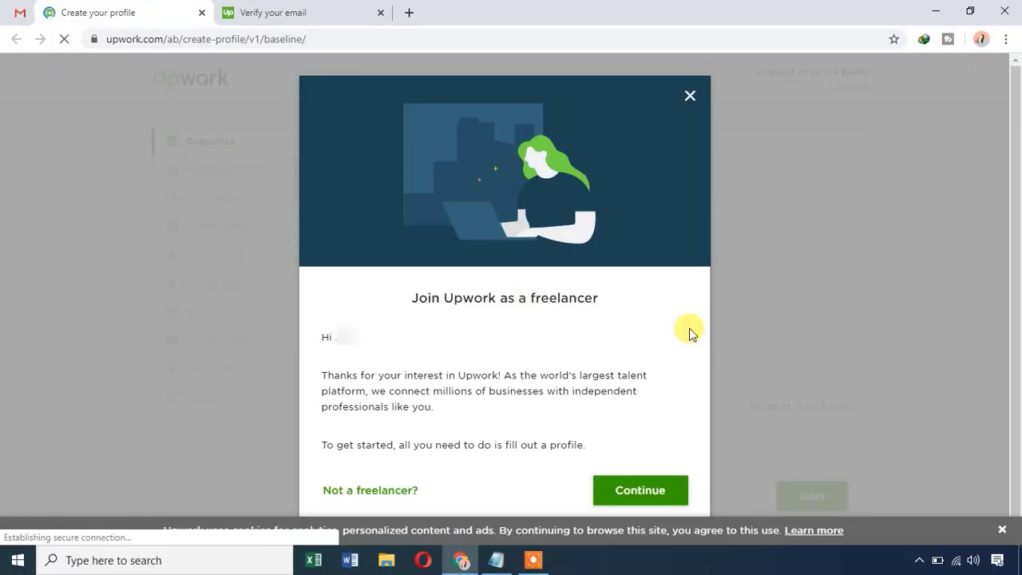
Dismiss the cookie notice, continue past the freelancer welcome and start filling out the profile
click(1002, 530)
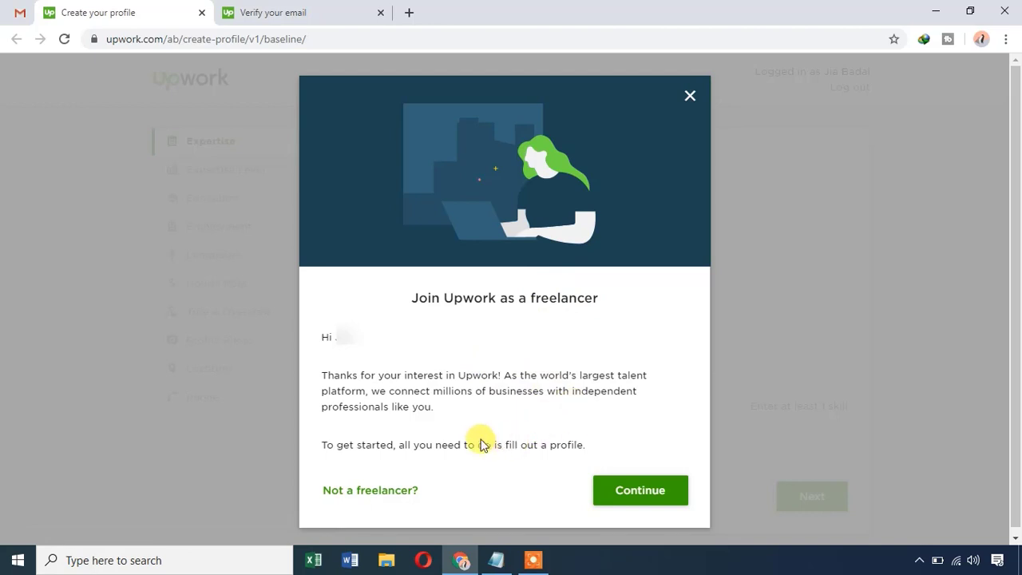
click(634, 493)
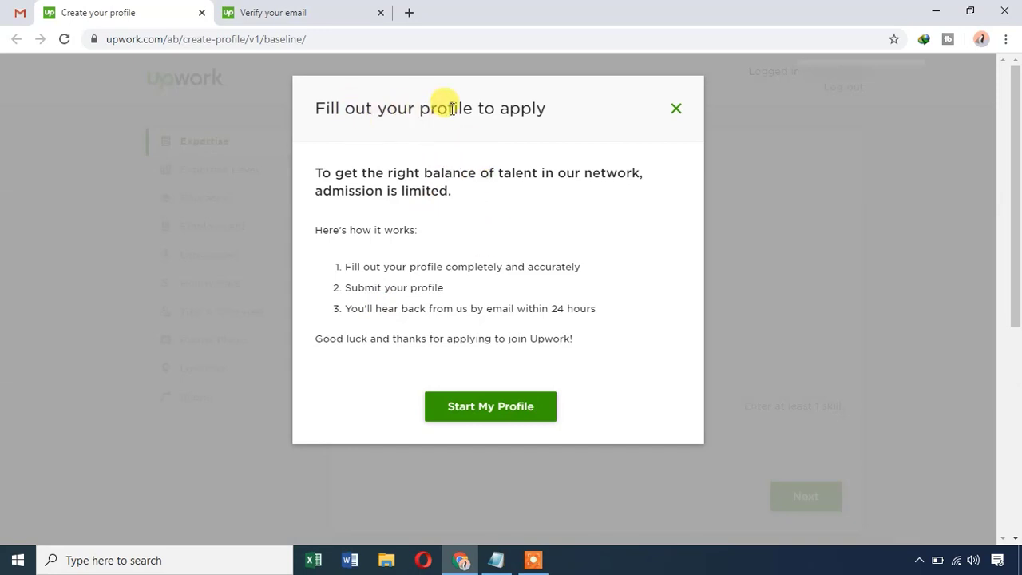
click(510, 404)
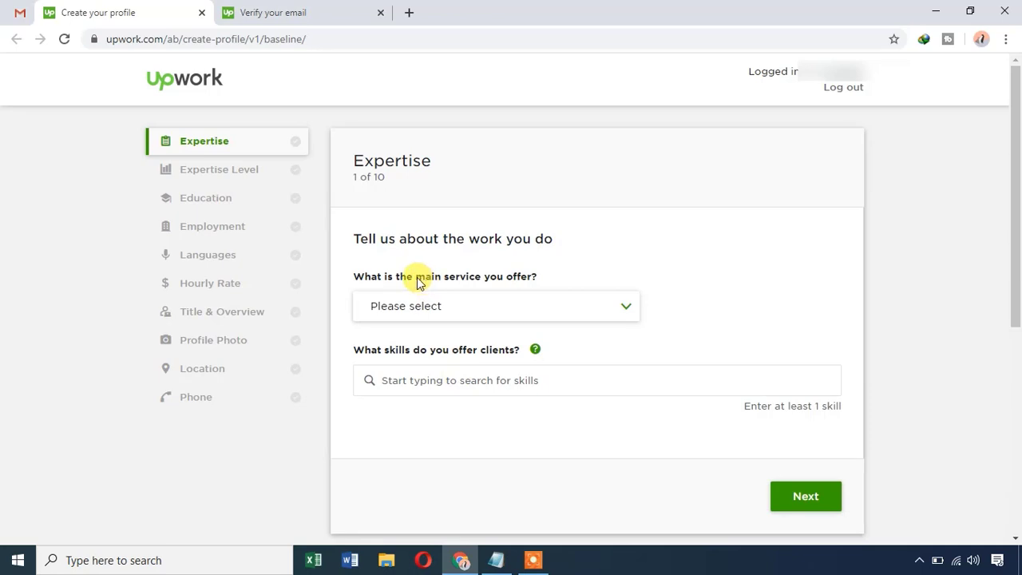
Set the main service offered to Web, Mobile & Software Dev and review its types of work
click(581, 311)
scroll(562, 324, down, 1)
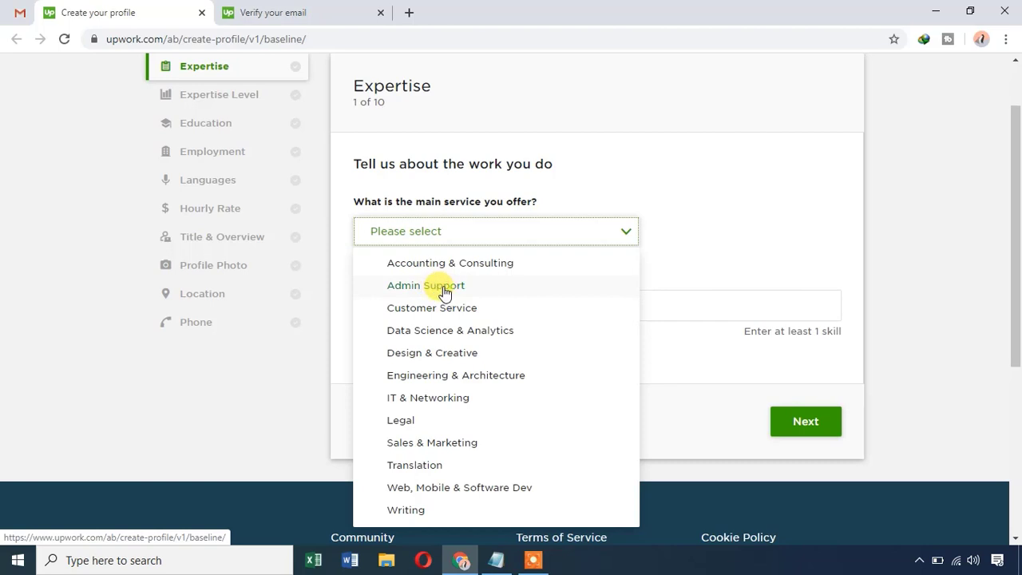
click(499, 489)
scroll(477, 279, down, 1)
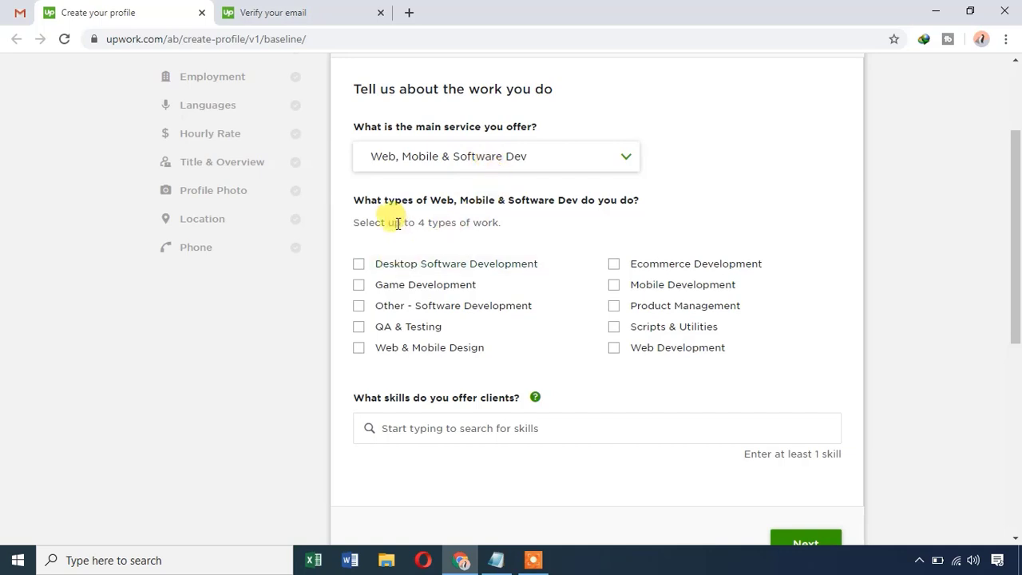
drag(397, 223, 486, 222)
click(486, 222)
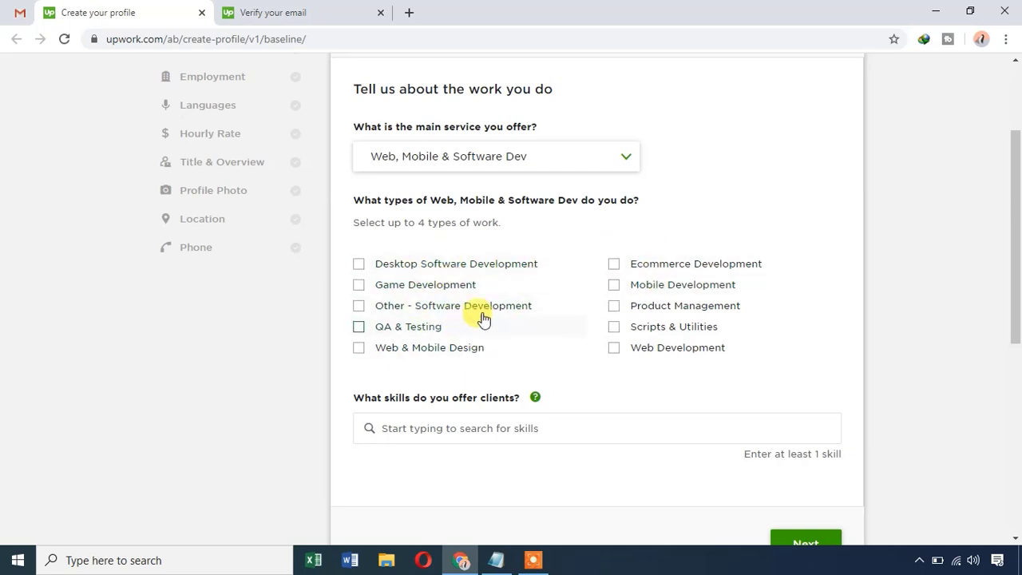
Change the main service to Admin Support and select Data Entry, Personal/Virtual Assistant, Other - Admin Support and Web Research
click(562, 161)
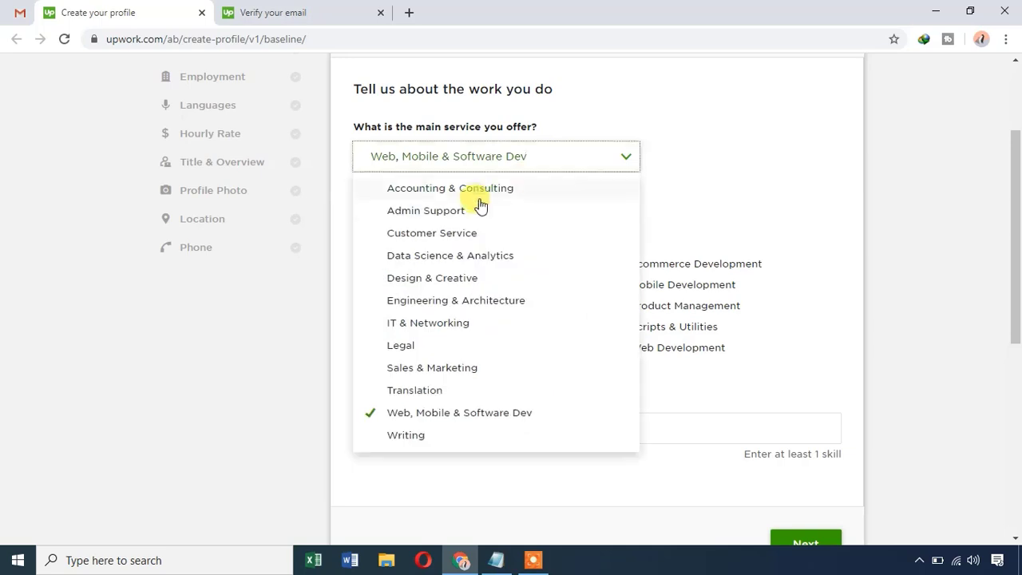
click(456, 207)
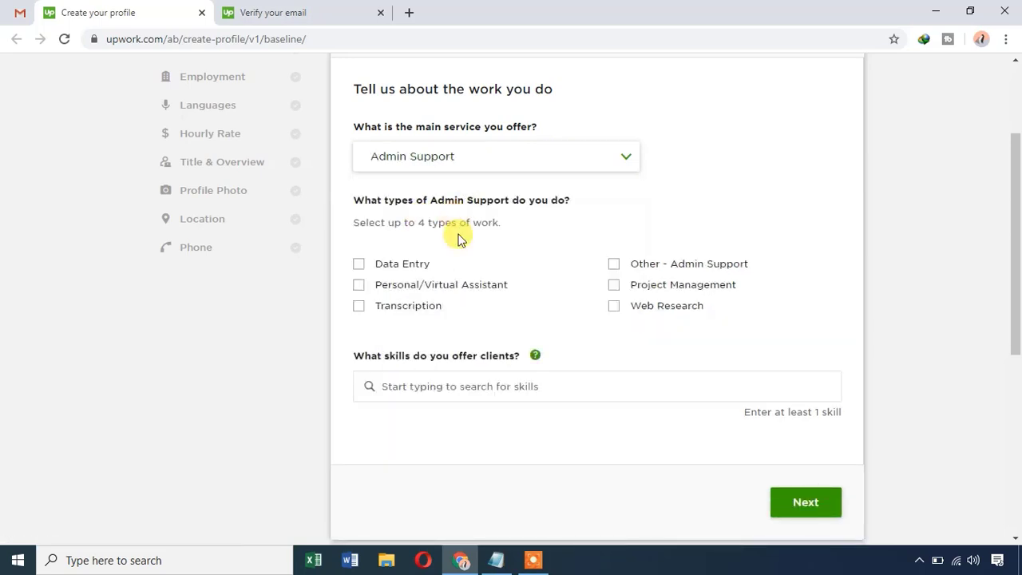
click(359, 270)
click(361, 288)
click(612, 263)
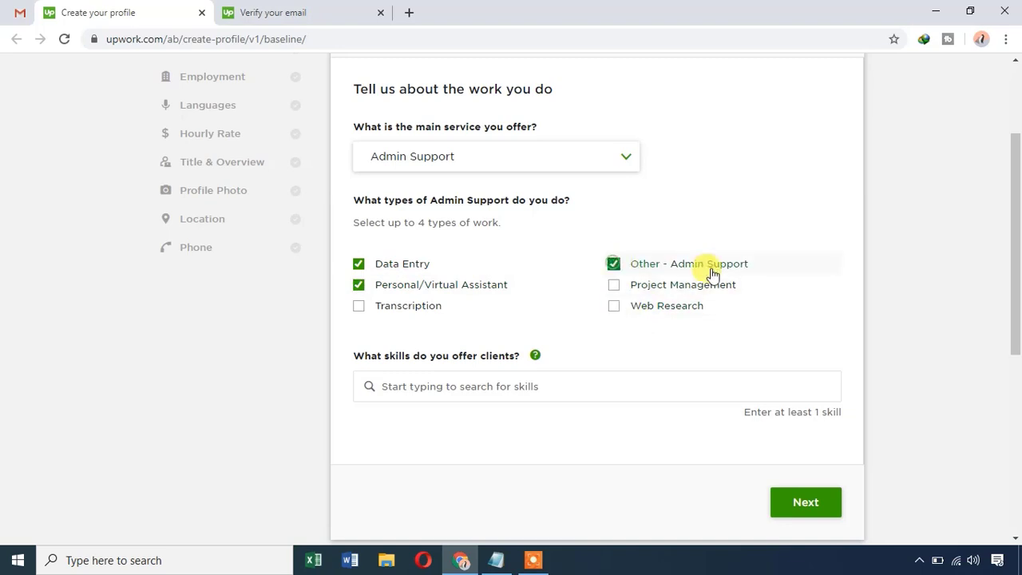
click(614, 310)
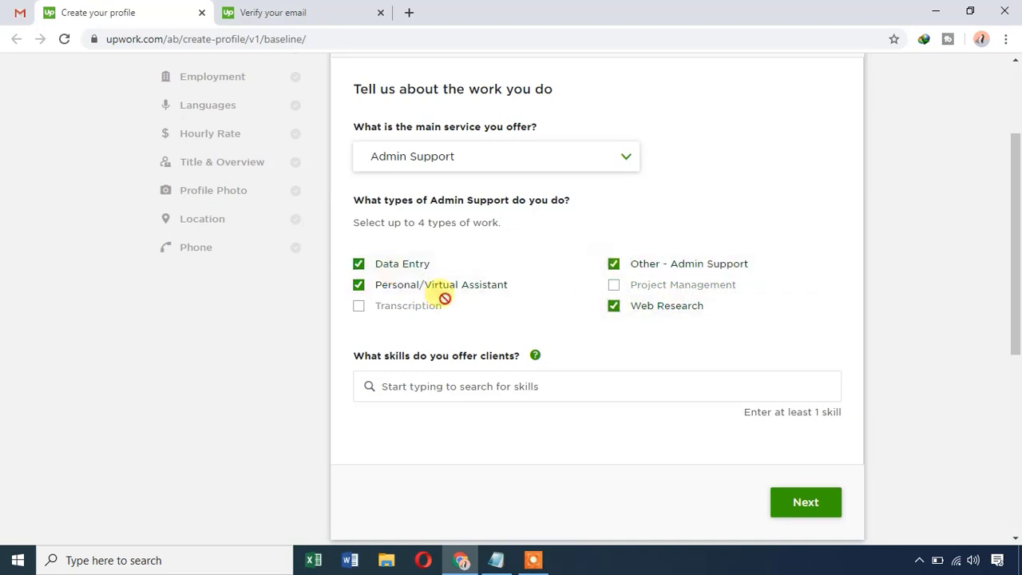
Clear the four selected Admin Support types and return the main service to Web, Mobile & Software Dev
click(376, 289)
click(378, 263)
click(609, 268)
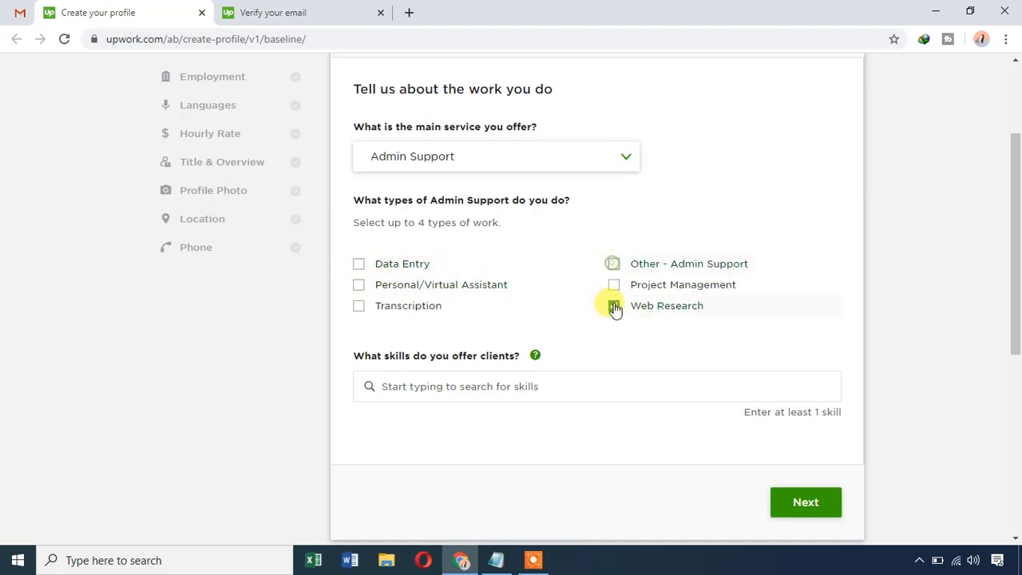
click(612, 305)
click(620, 159)
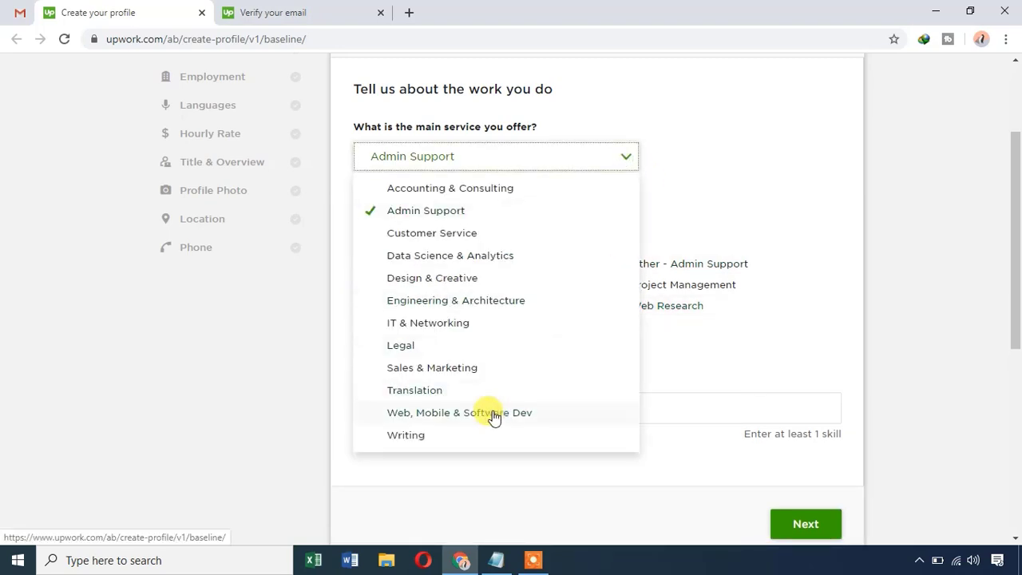
click(493, 413)
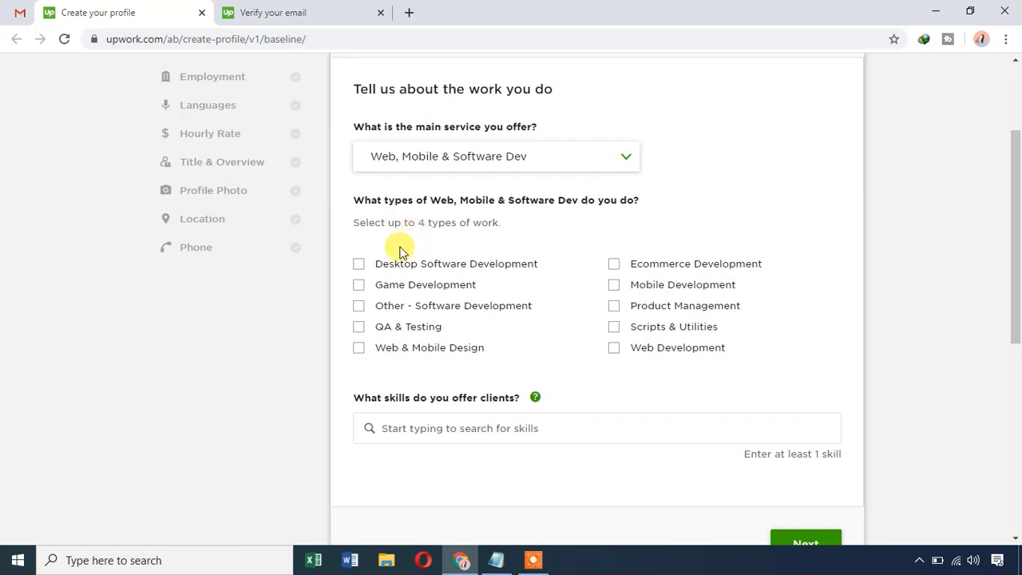
Select Desktop Software Development, Game Development, Web & Mobile Design and Web Development as the types of work
click(359, 265)
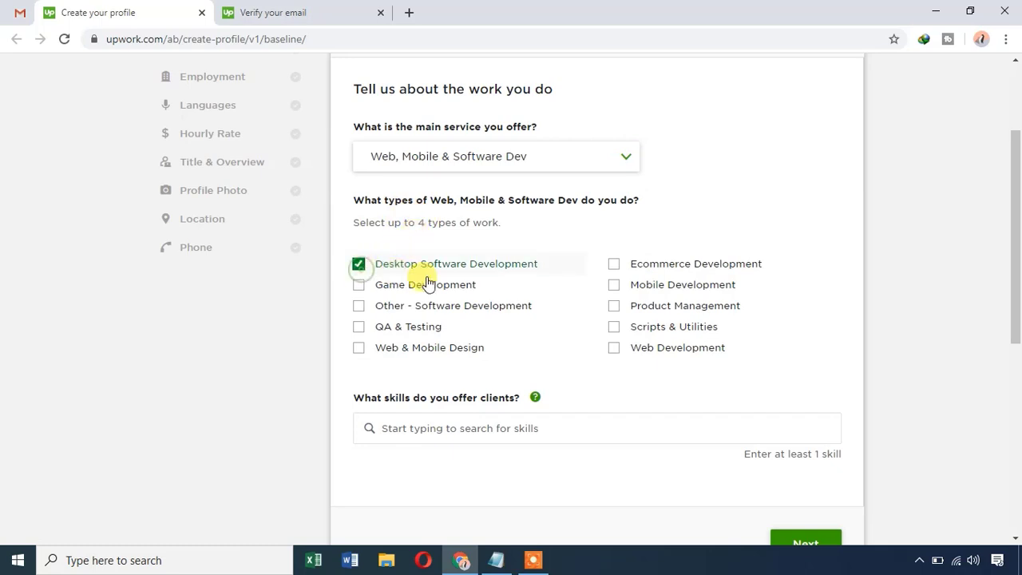
click(360, 287)
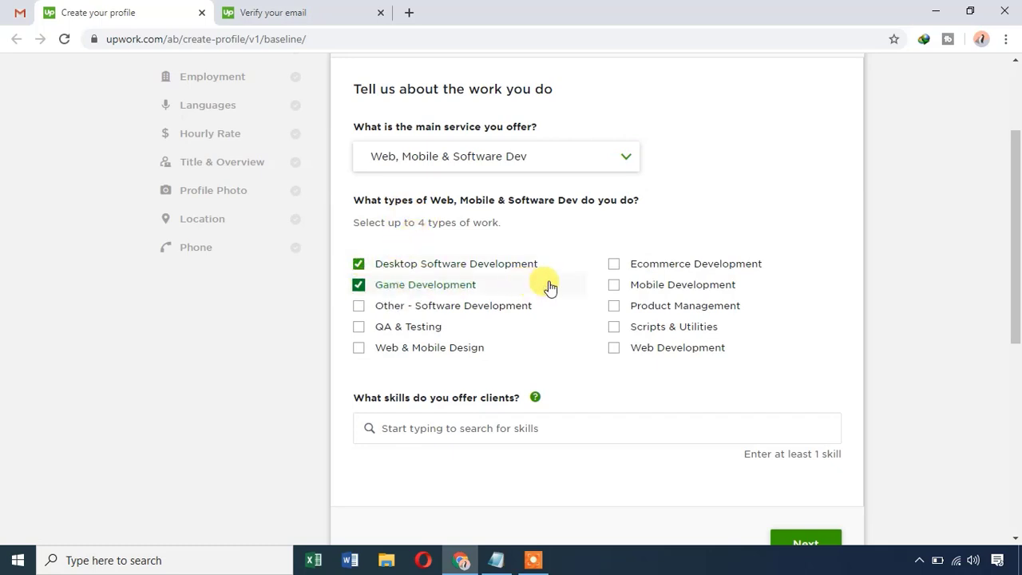
click(359, 349)
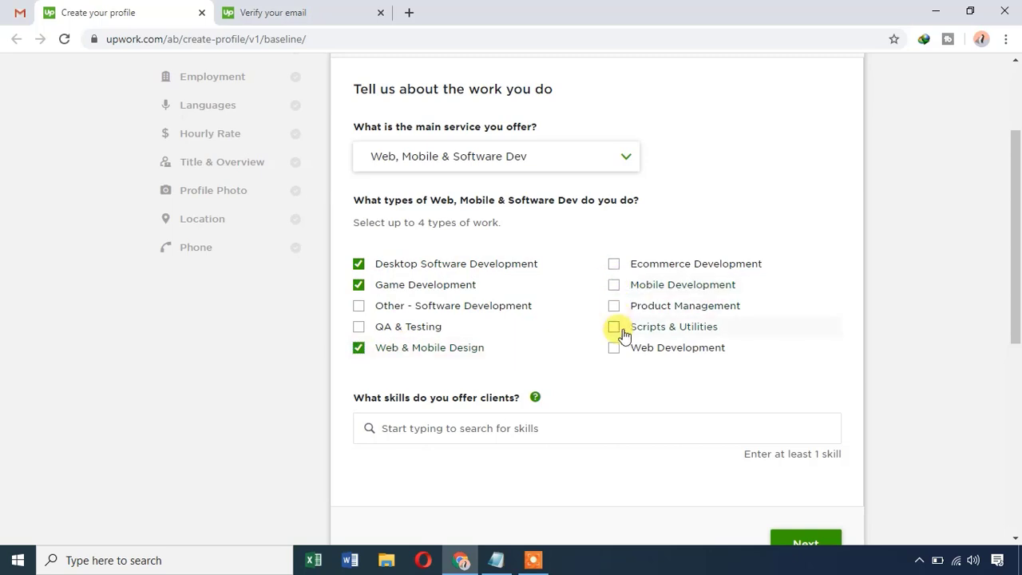
click(613, 349)
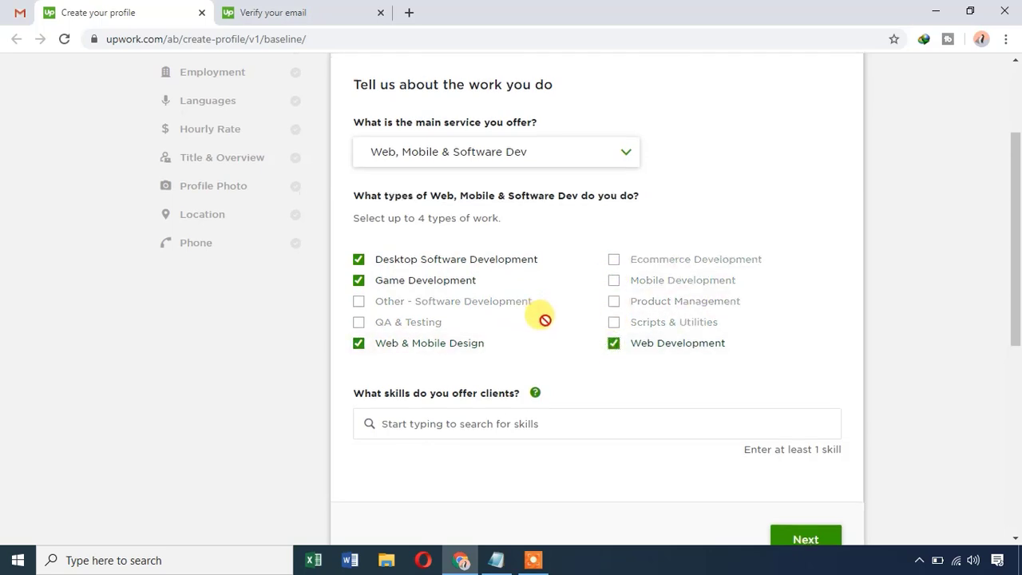
Add CSS and Java to the skills offered to clients
scroll(543, 317, down, 2)
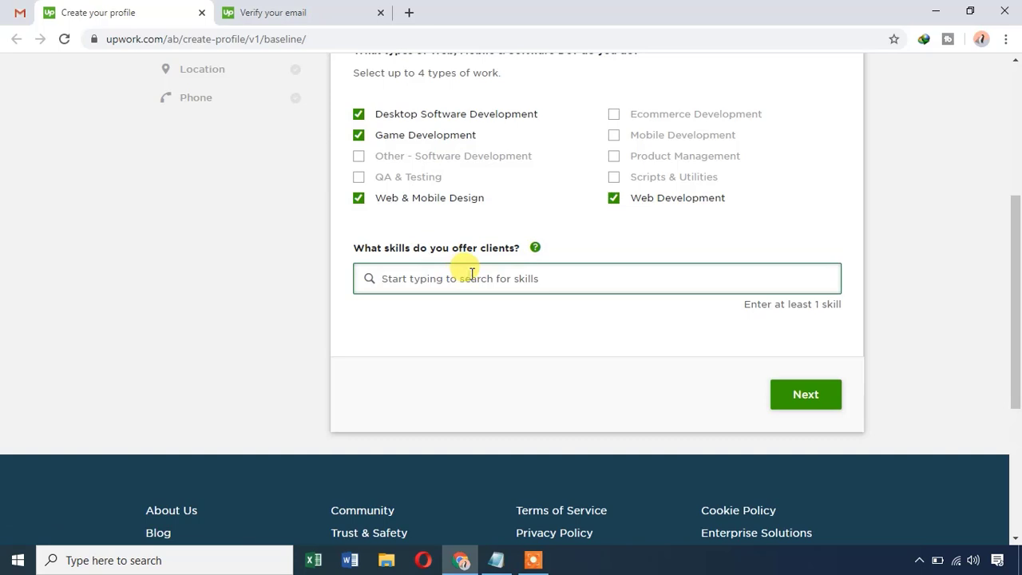
scroll(472, 273, up, 1)
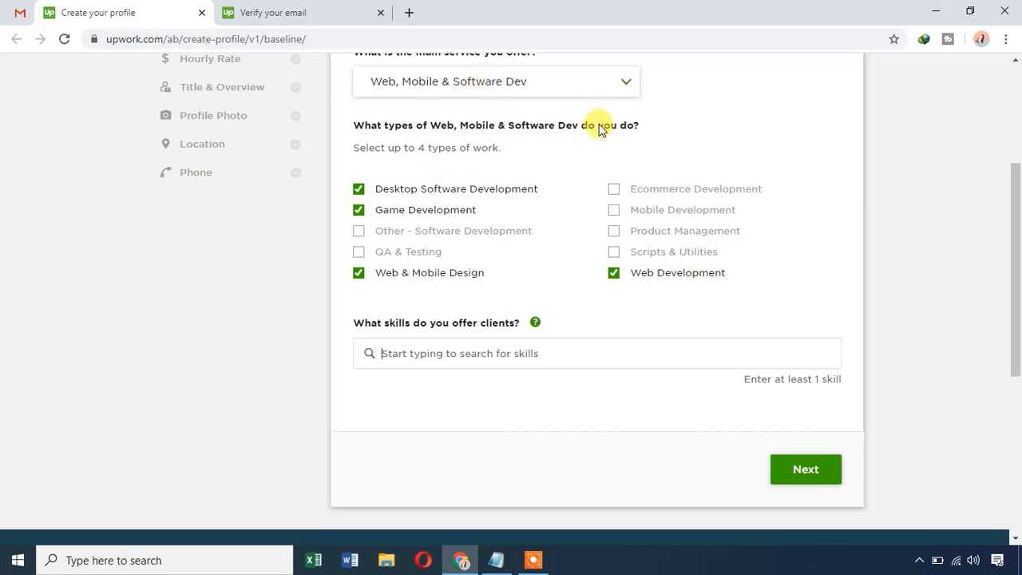
click(467, 360)
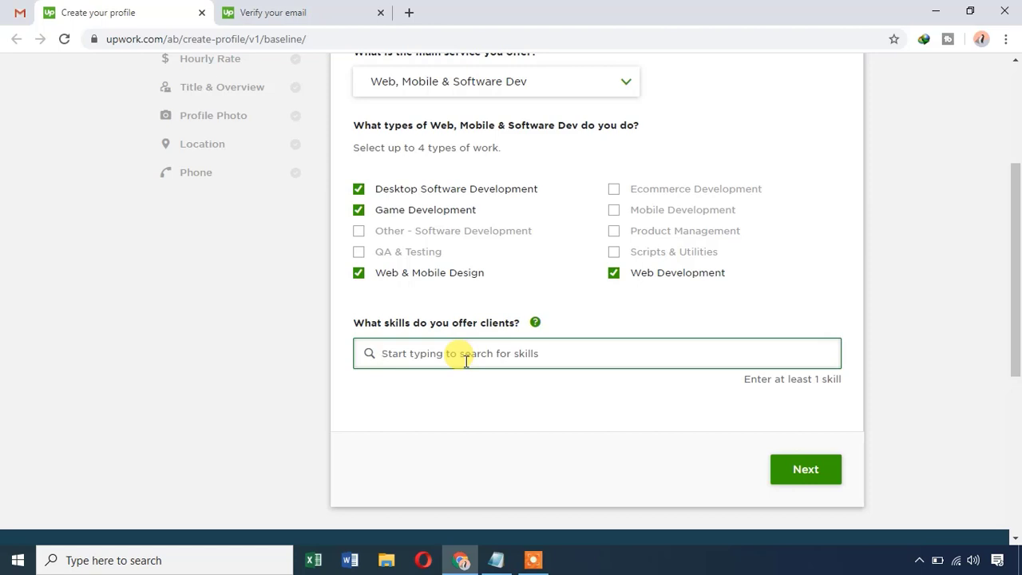
text(css)
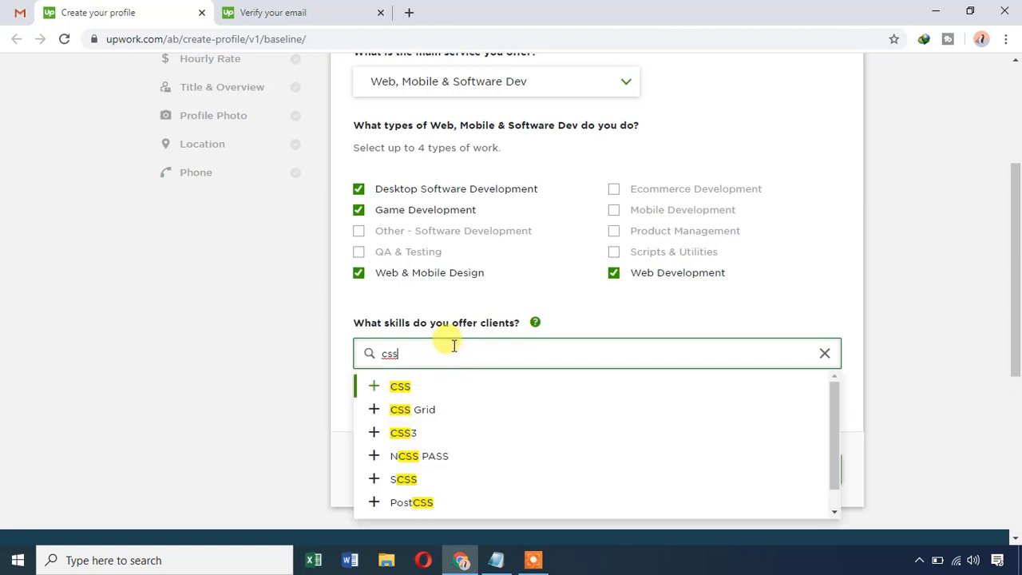
click(396, 387)
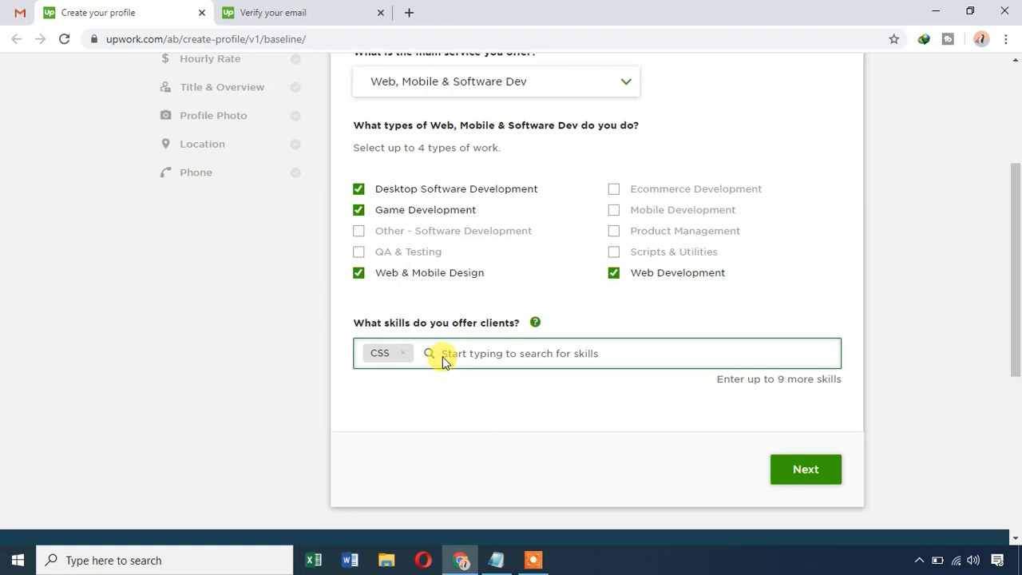
text(java)
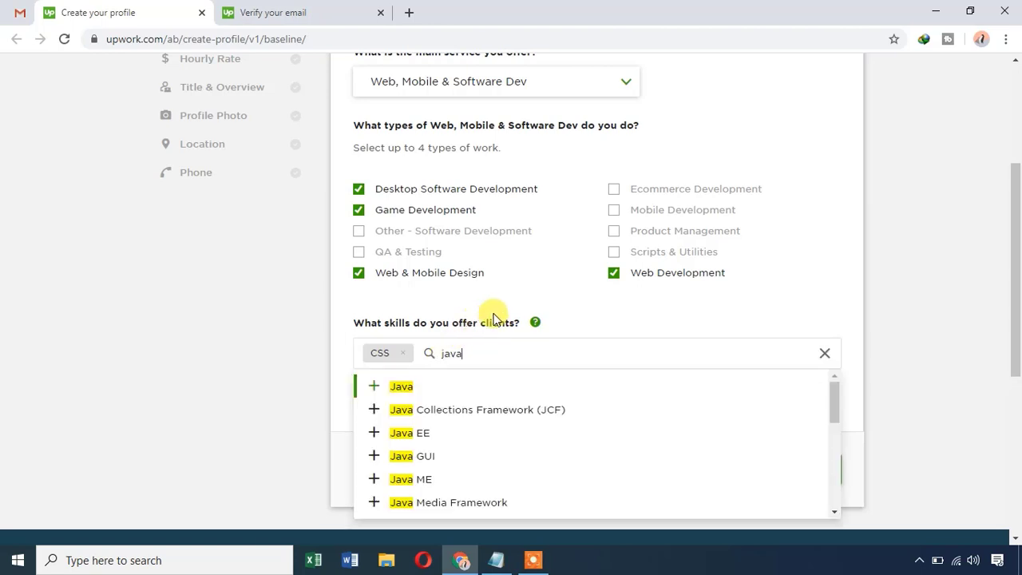
click(373, 390)
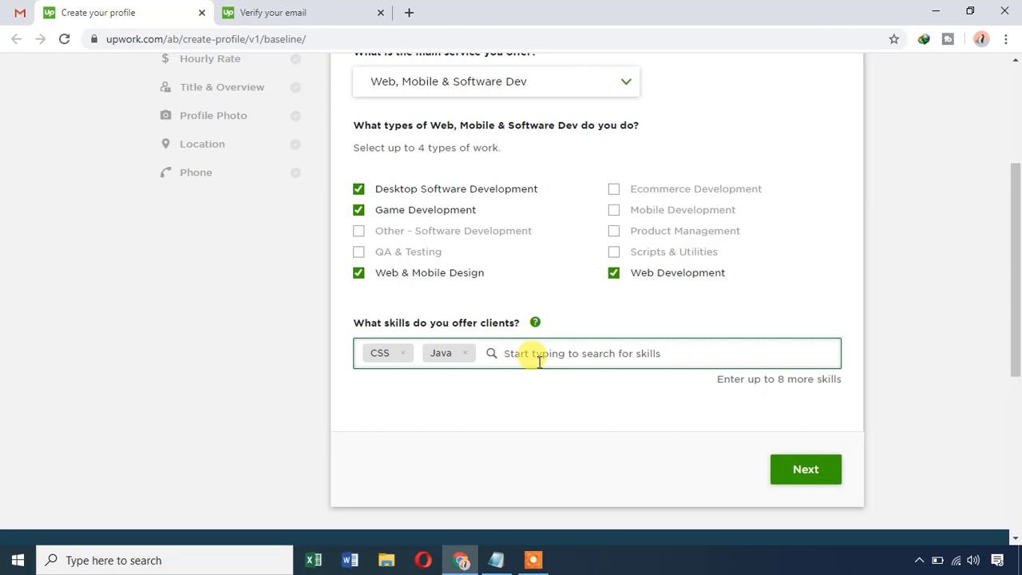
Add PHP Script and Python to the skills offered, and submit the Expertise section
text(php)
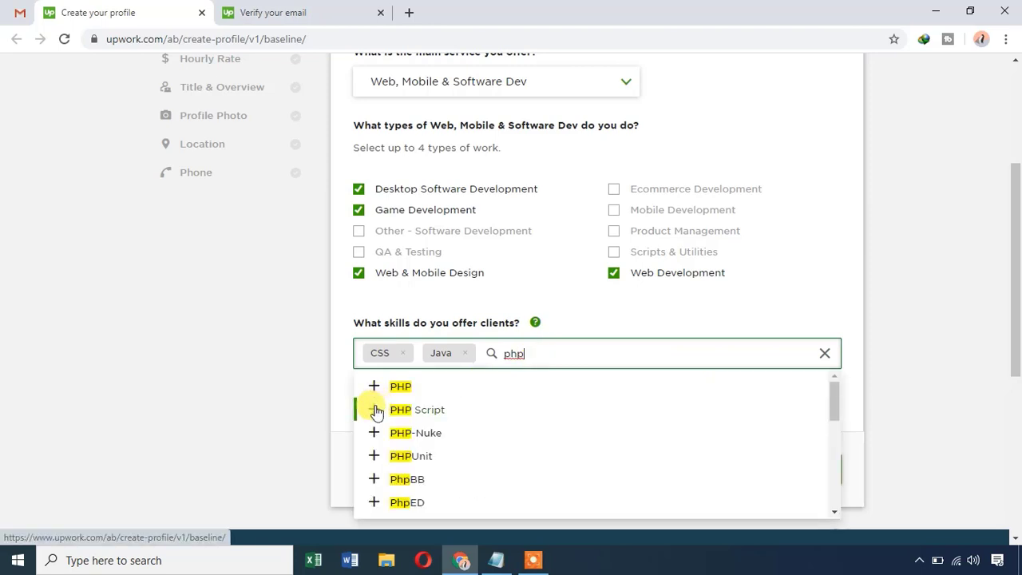
click(377, 411)
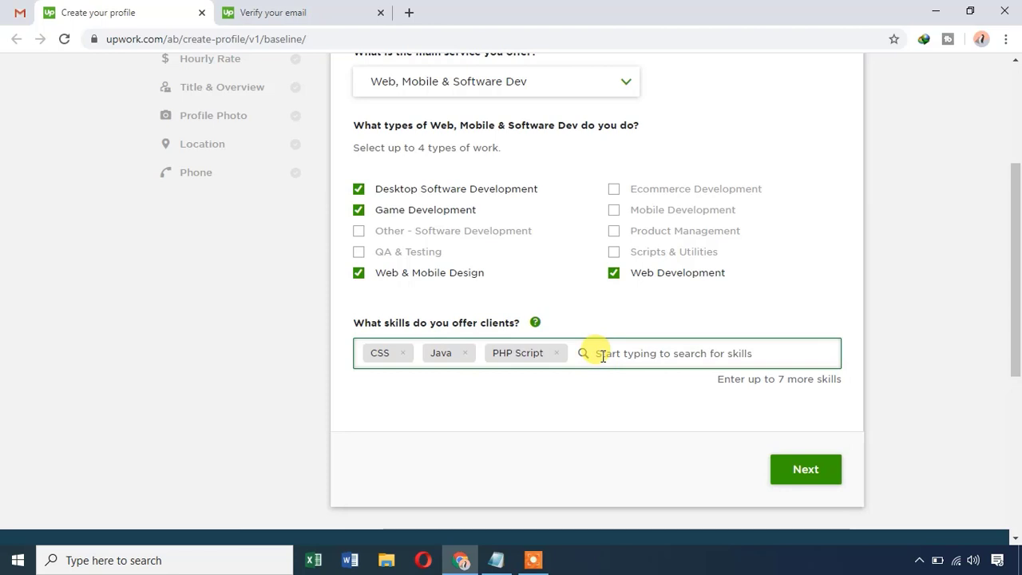
text(p)
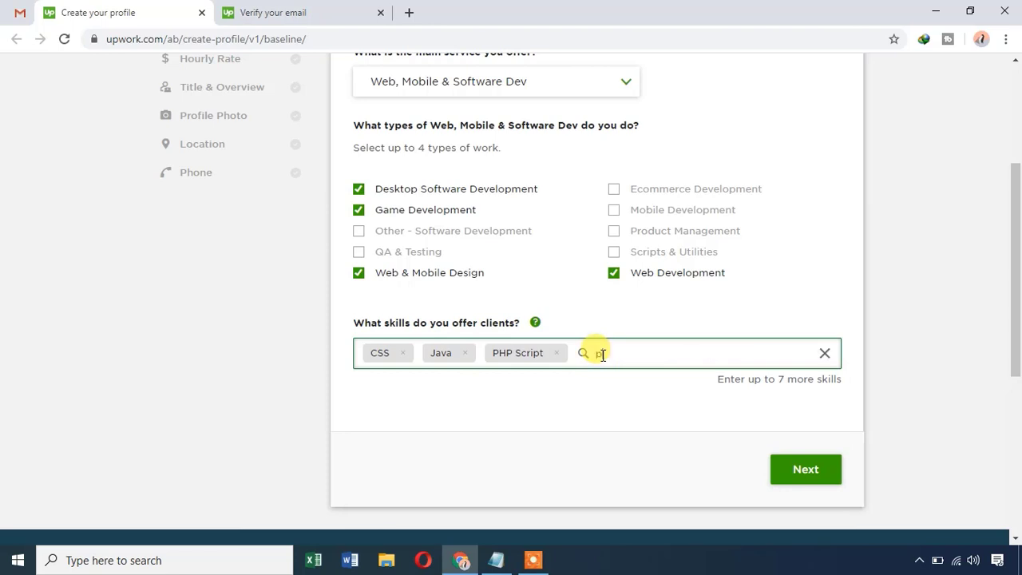
text(ython)
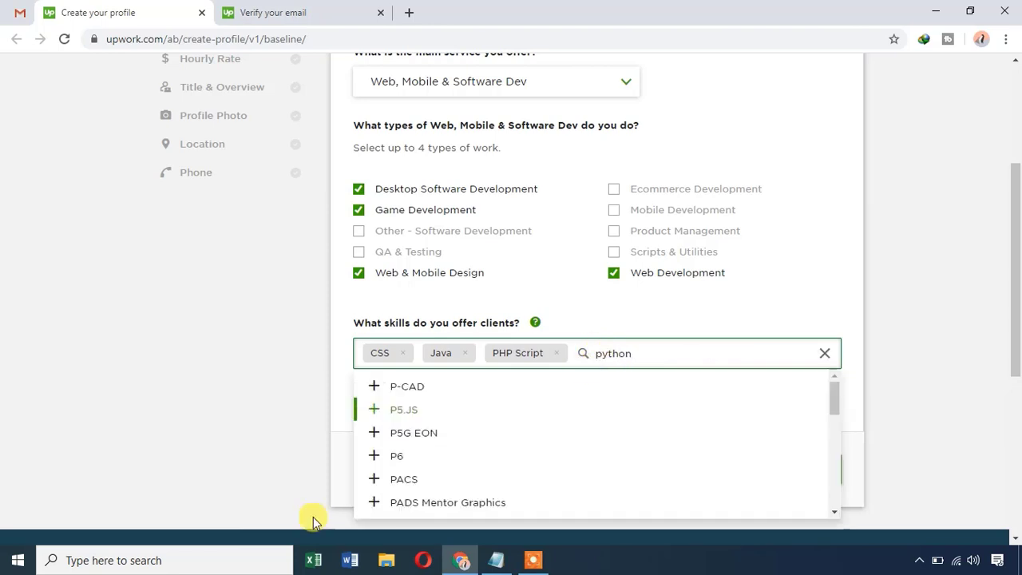
click(401, 390)
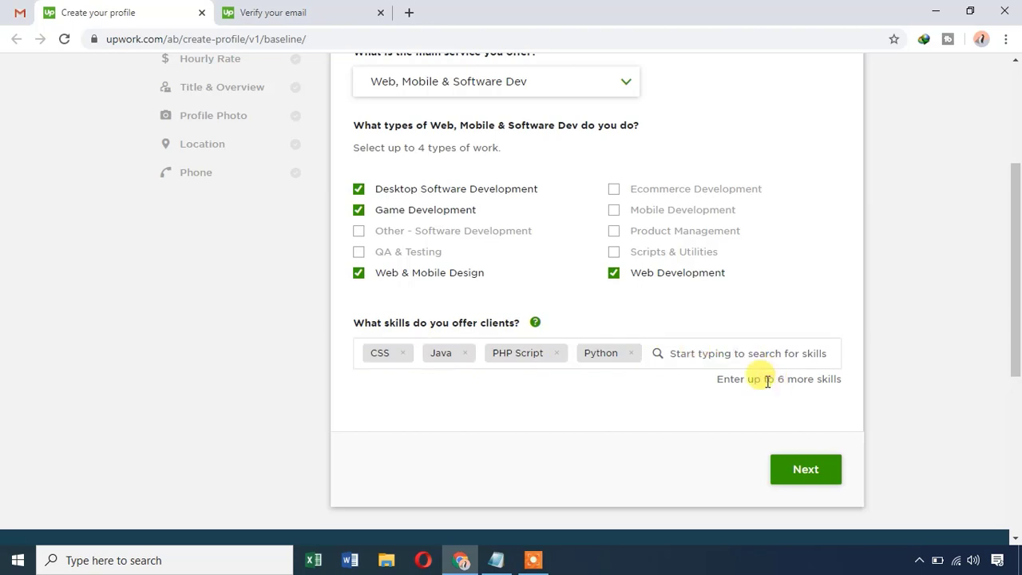
scroll(745, 338, up, 1)
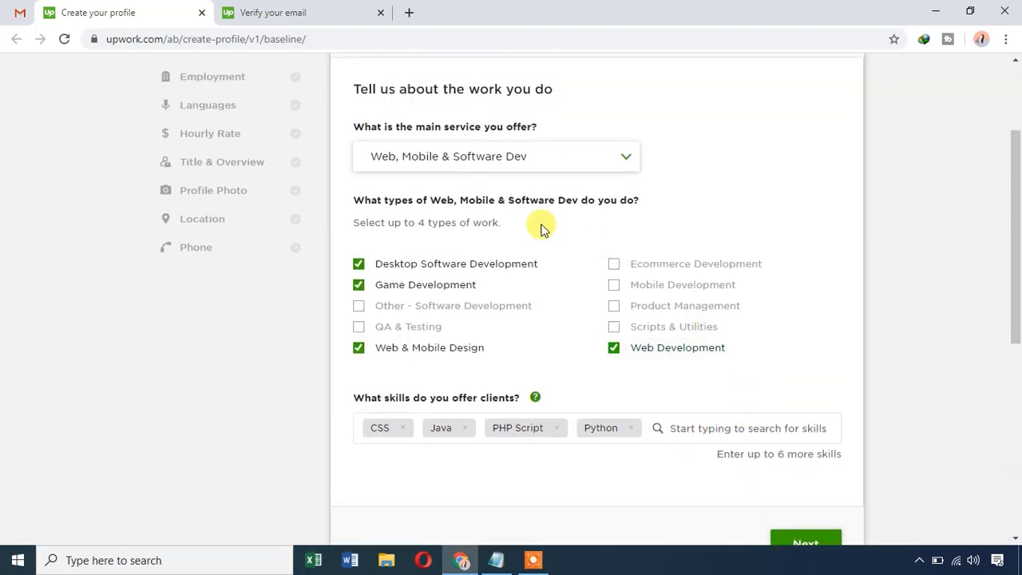
click(791, 540)
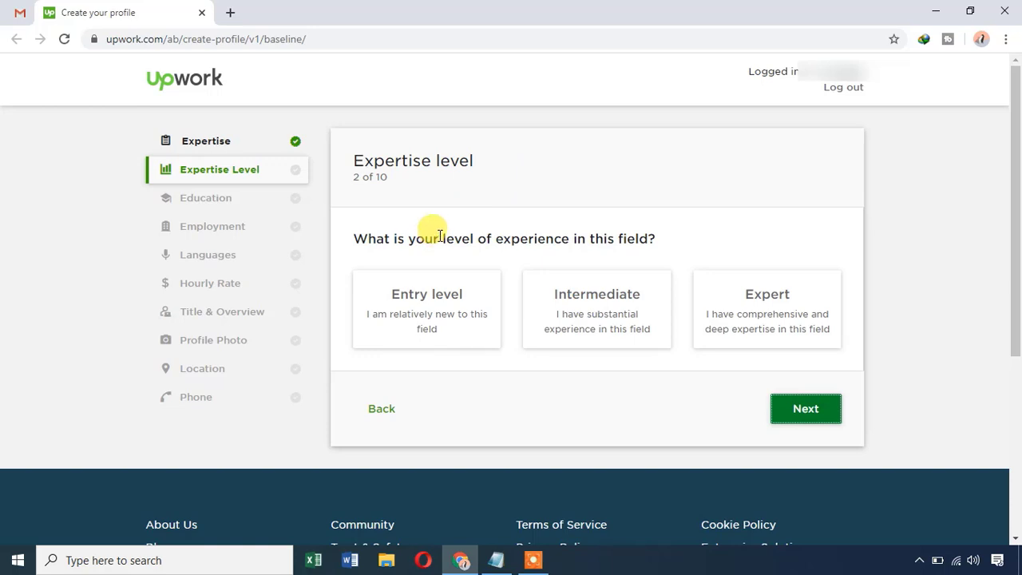
Set the level of experience to Entry level and continue to the Education section
click(475, 237)
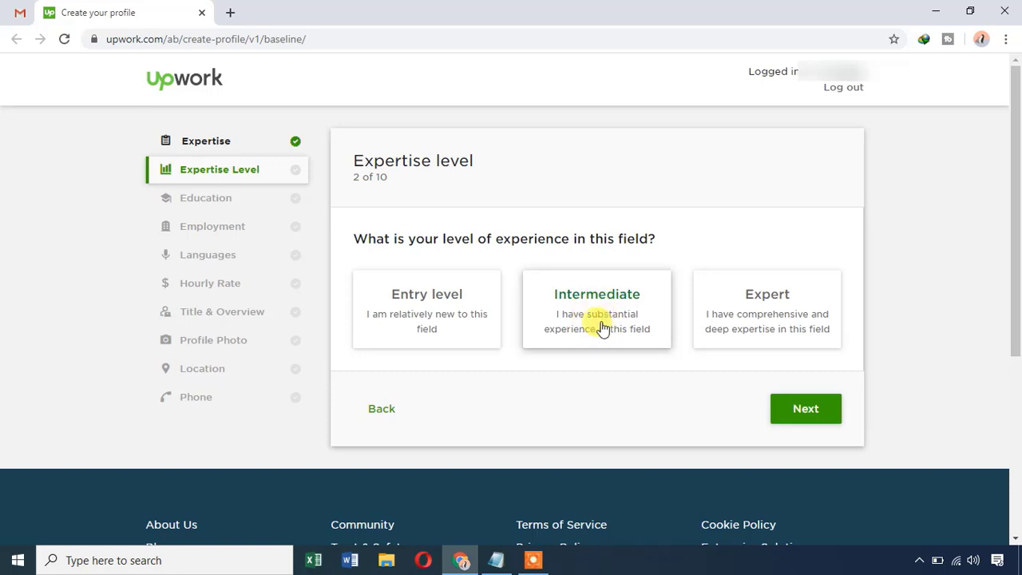
click(451, 300)
click(773, 408)
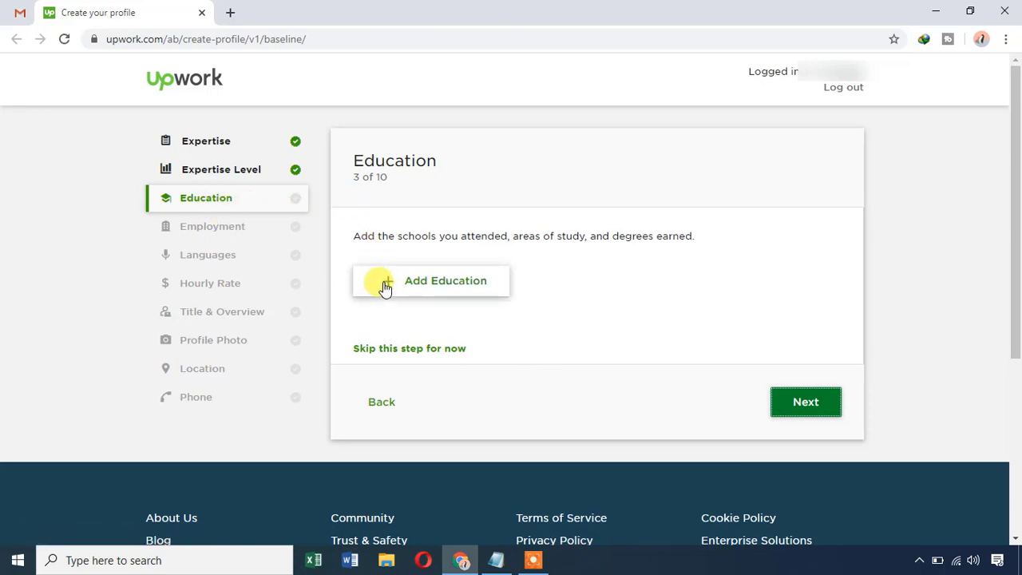
Examine the school, area of study, degree, dates attended and description fields of a new education entry, and cancel it
click(490, 279)
click(370, 198)
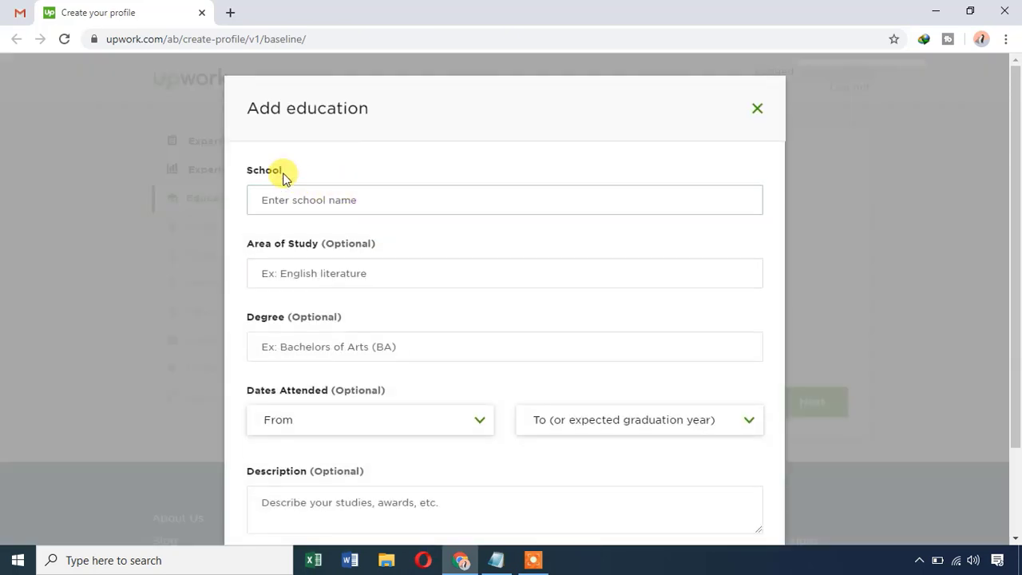
click(348, 273)
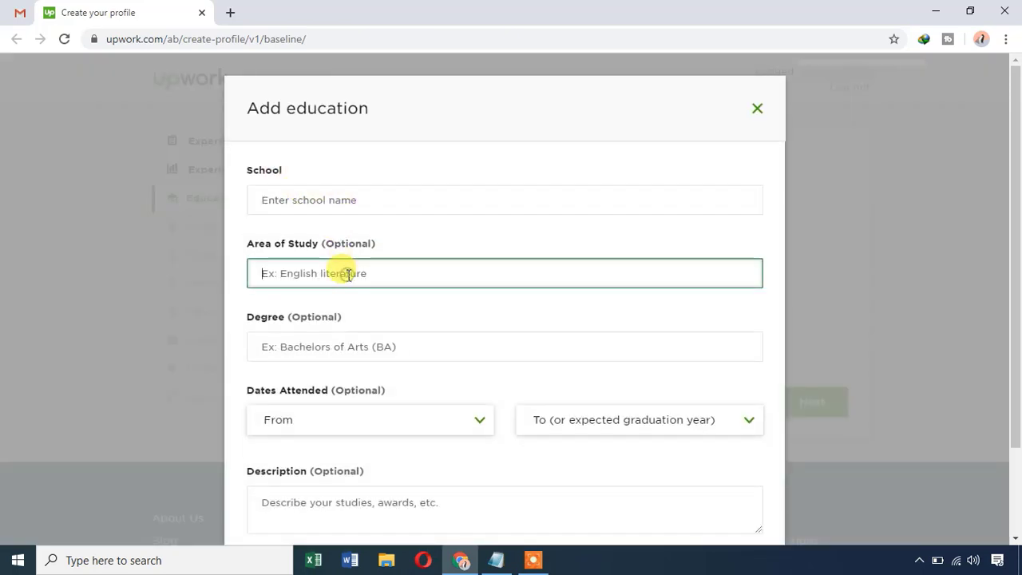
scroll(333, 272, down, 1)
click(328, 274)
click(459, 344)
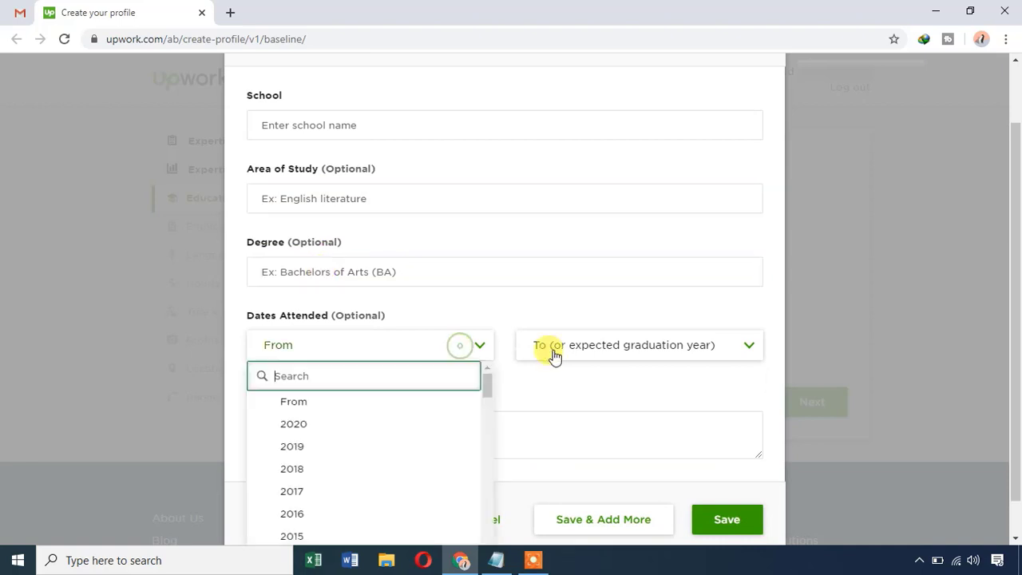
click(482, 336)
scroll(645, 341, down, 1)
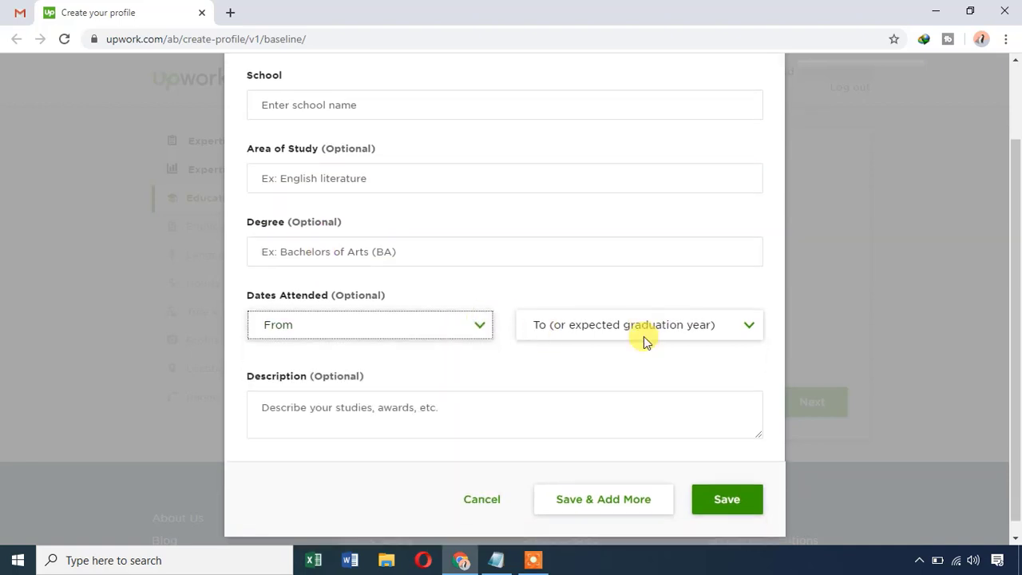
click(424, 385)
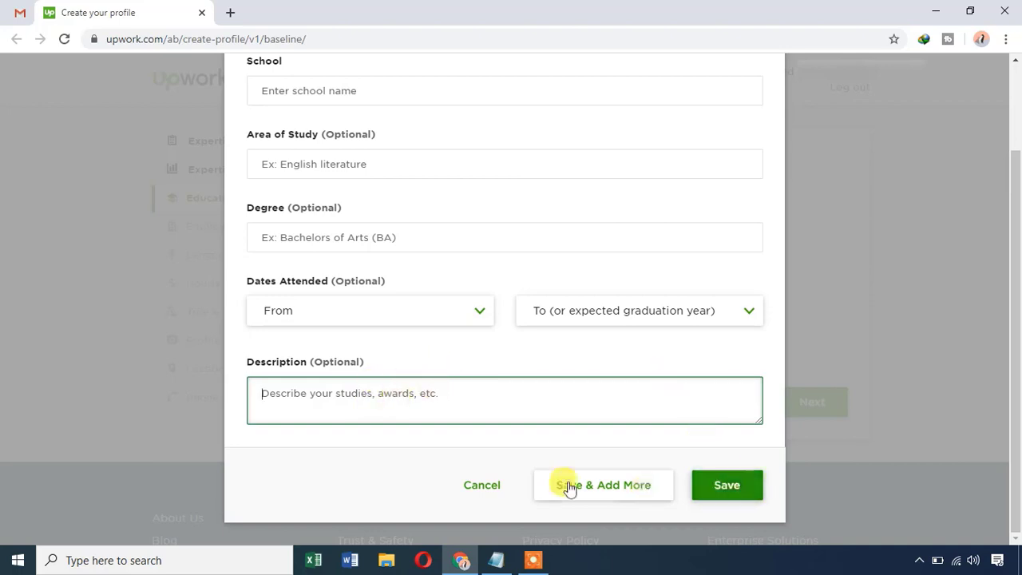
click(488, 484)
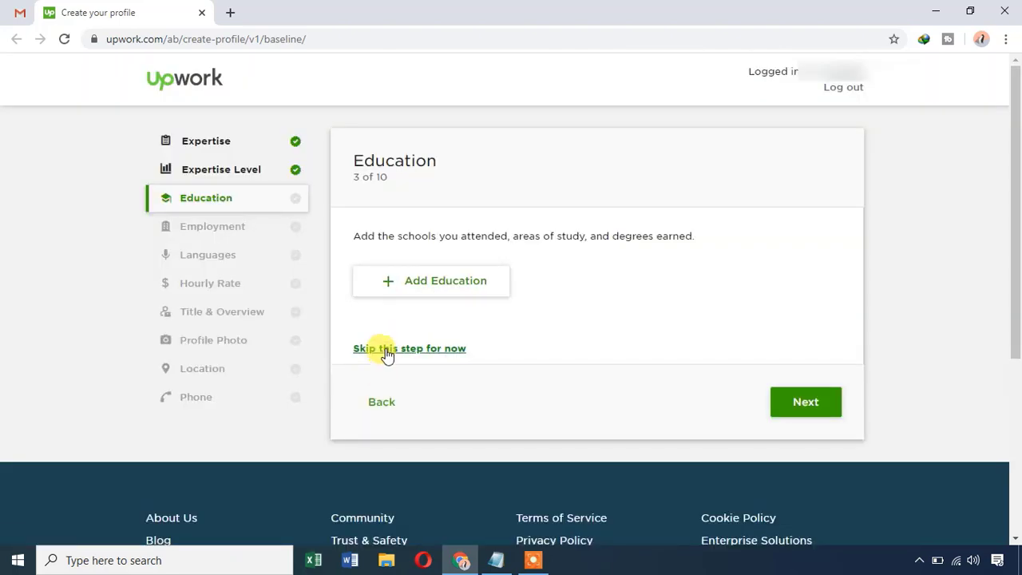
Skip the Education section for now and acknowledge the notice
click(383, 352)
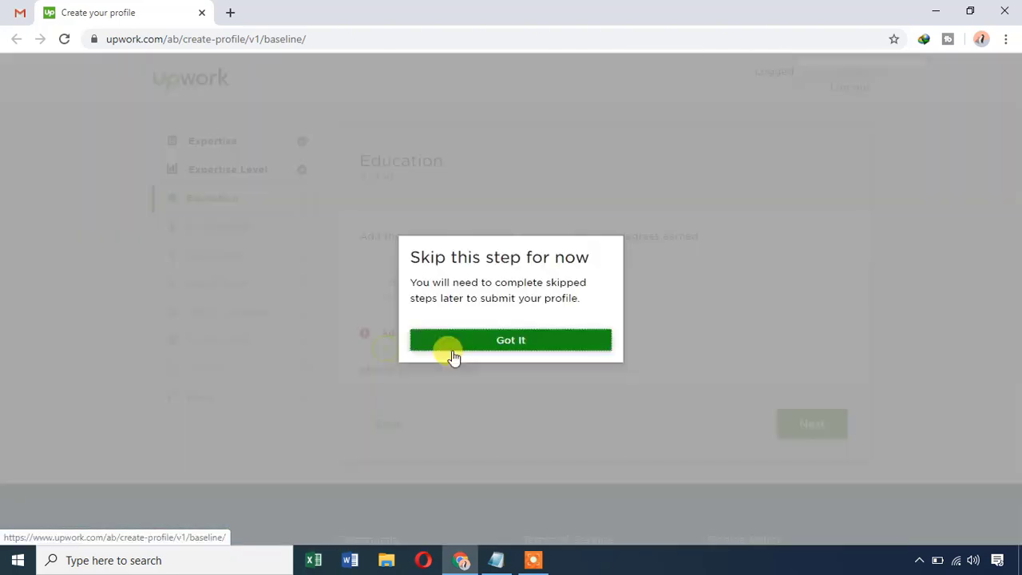
click(481, 358)
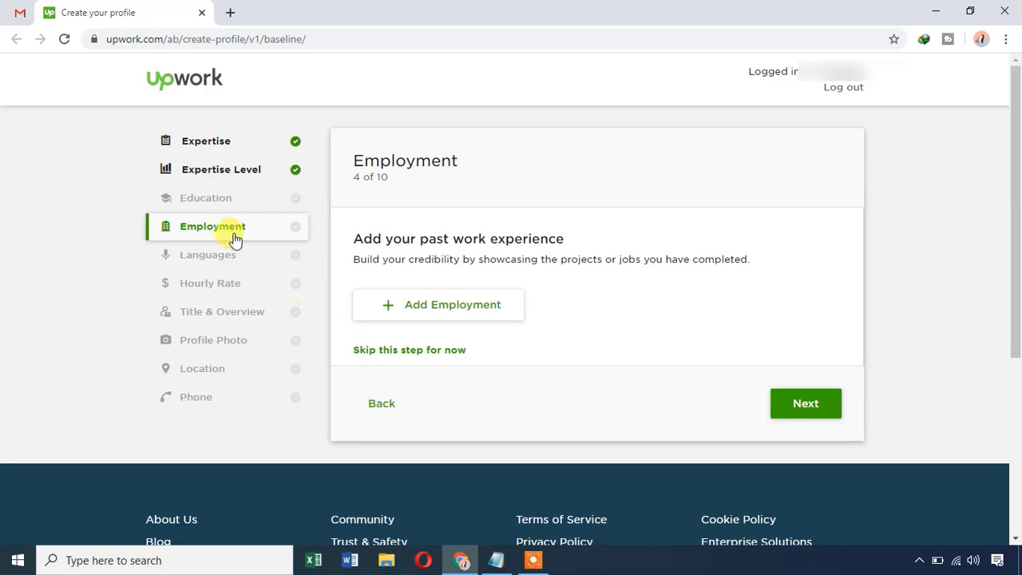
Fill in an employment entry for Fiverr in Salem, India: title Virtual assistant, role Executive, starting February 2018
click(430, 312)
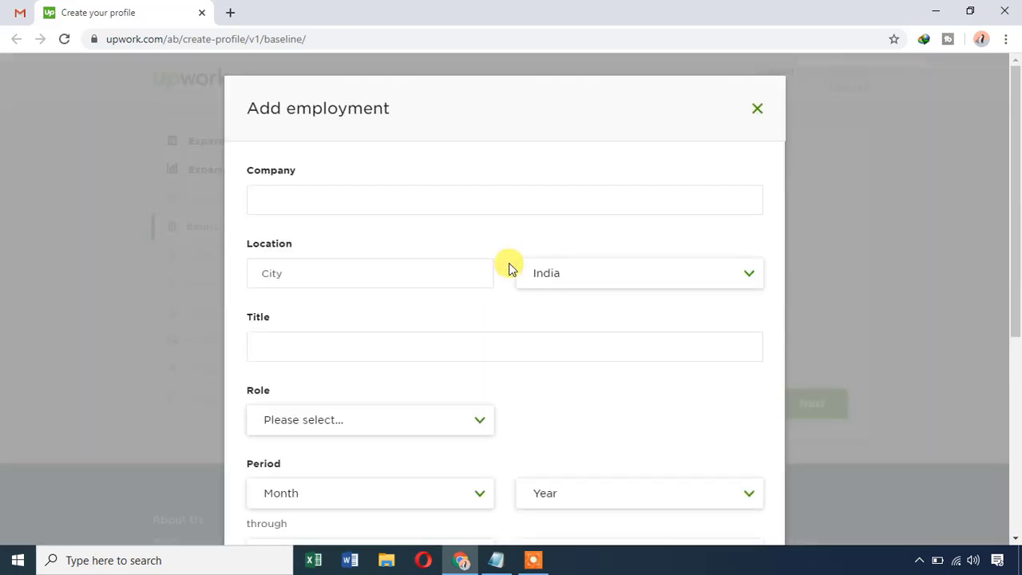
click(364, 189)
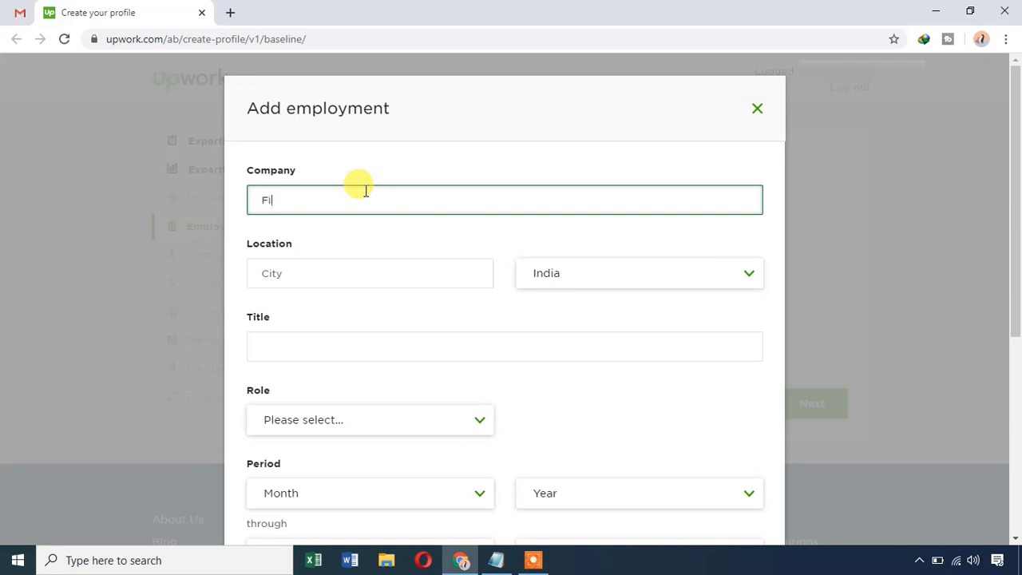
click(365, 264)
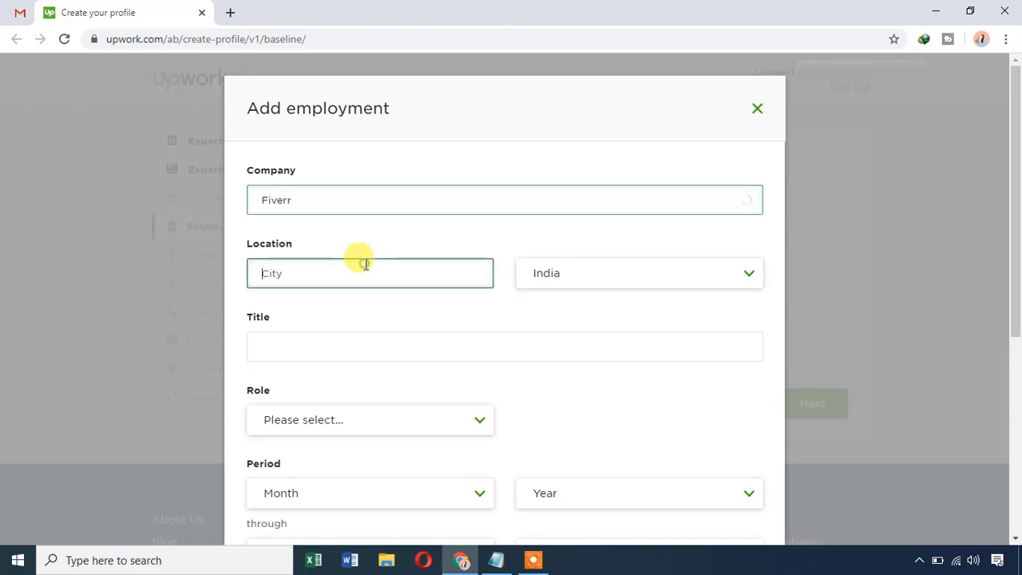
text(S)
text(alem)
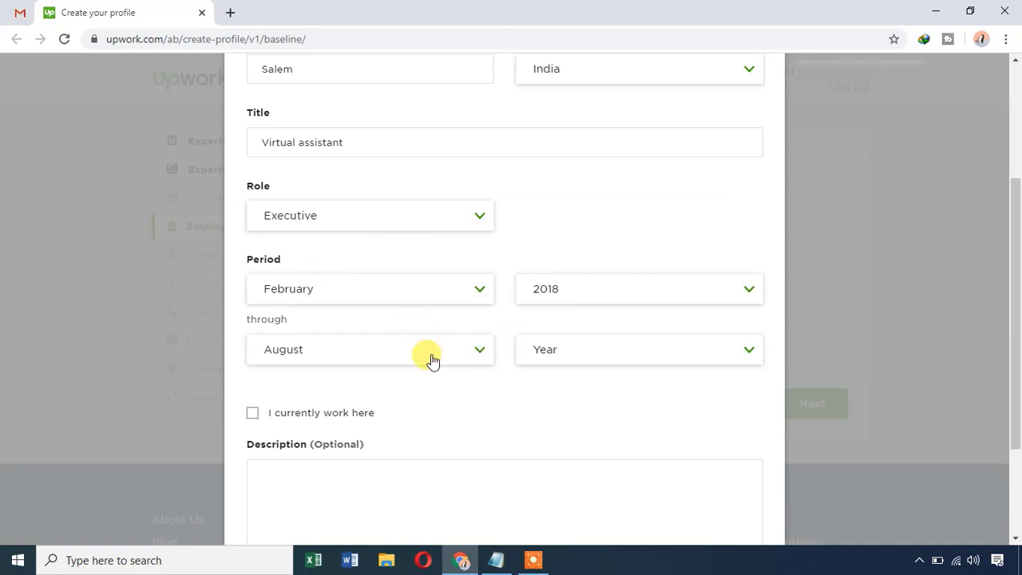
Mark the Fiverr job as current, leave its description empty, save the entry and continue to the Languages section
click(259, 419)
scroll(411, 349, down, 2)
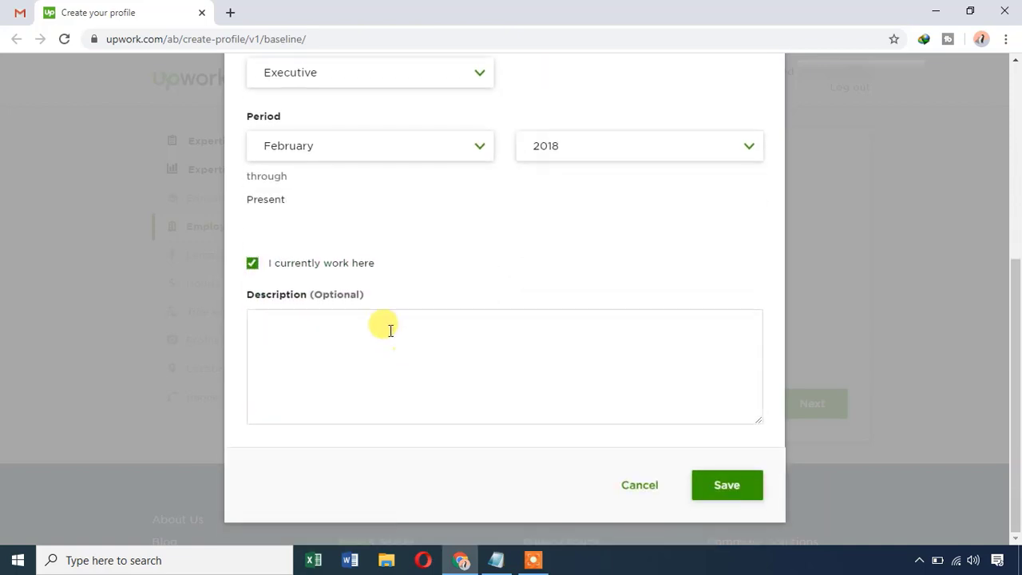
click(389, 330)
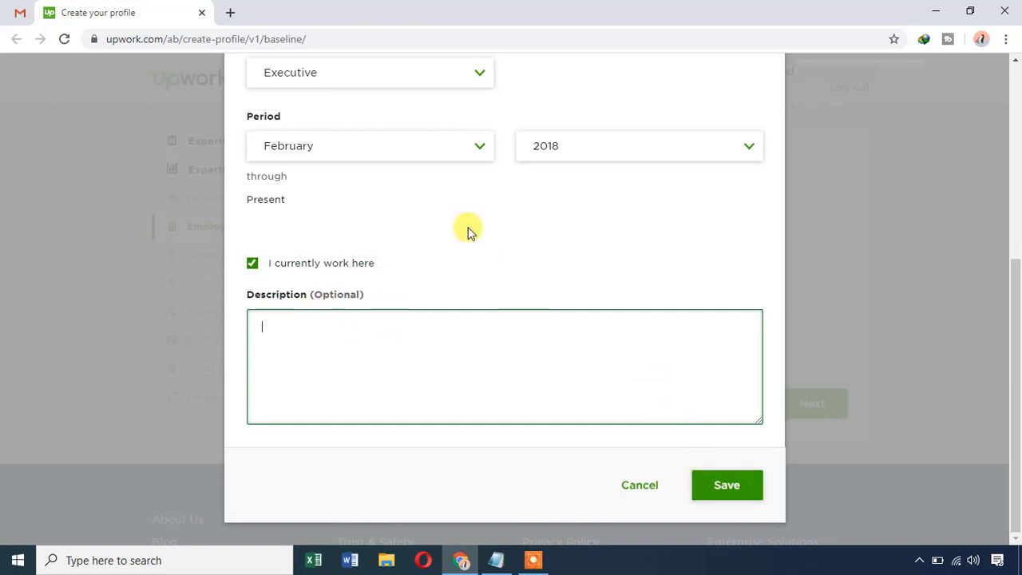
scroll(463, 223, up, 2)
scroll(559, 255, down, 2)
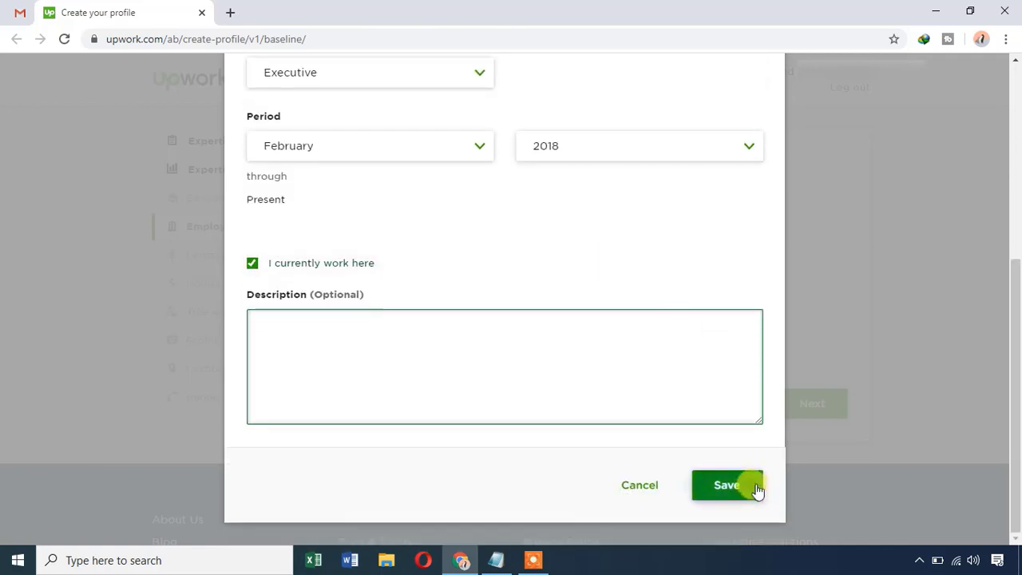
click(727, 485)
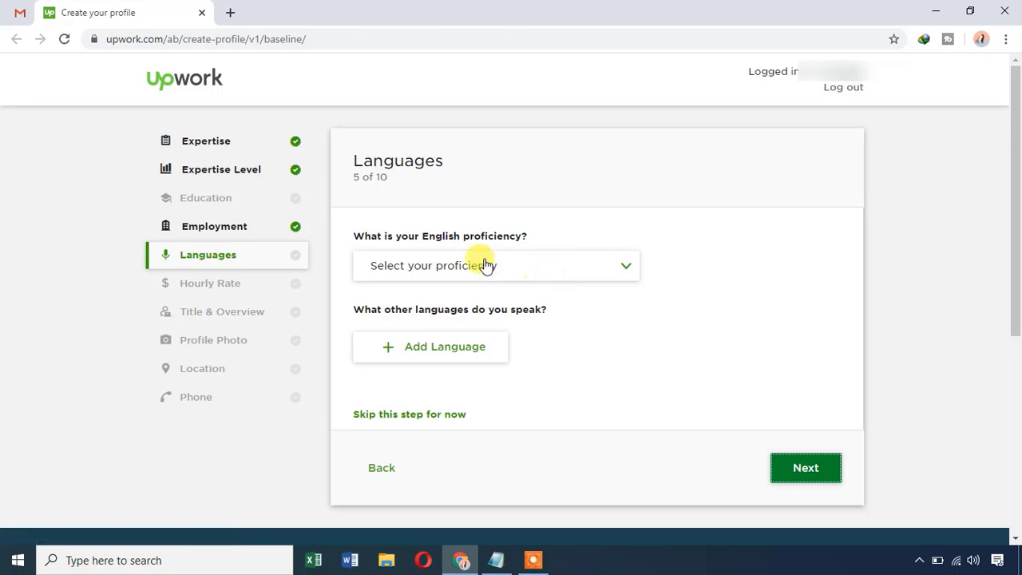
Set the English proficiency to Fluent and add Tamil as another spoken language
click(559, 274)
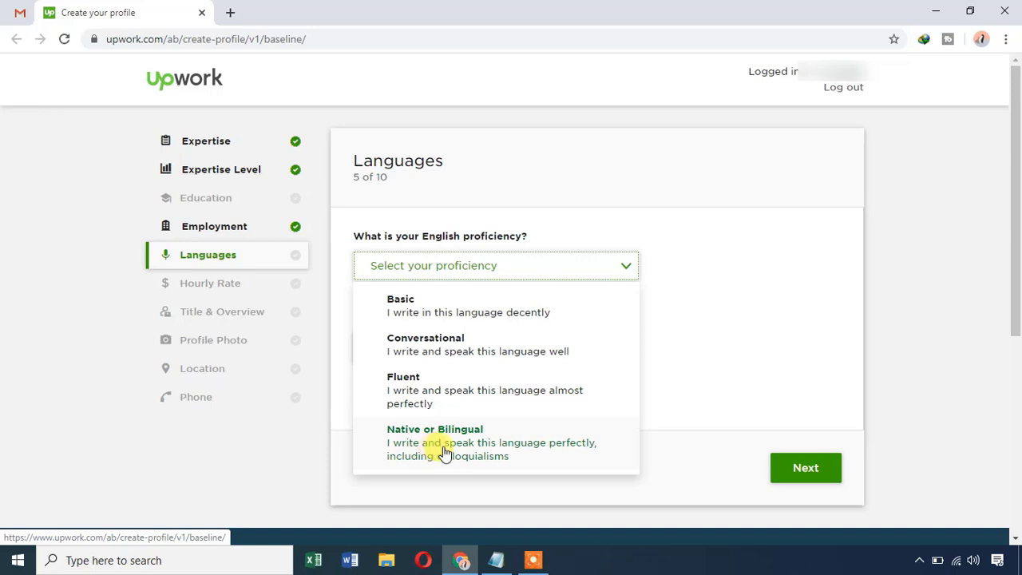
click(458, 389)
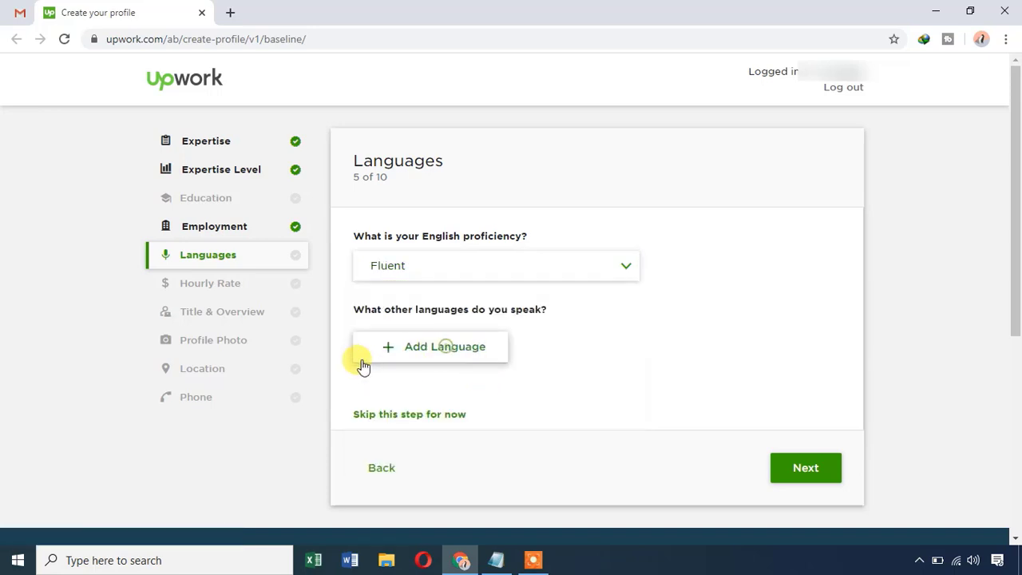
click(358, 353)
click(456, 366)
scroll(471, 437, down, 1)
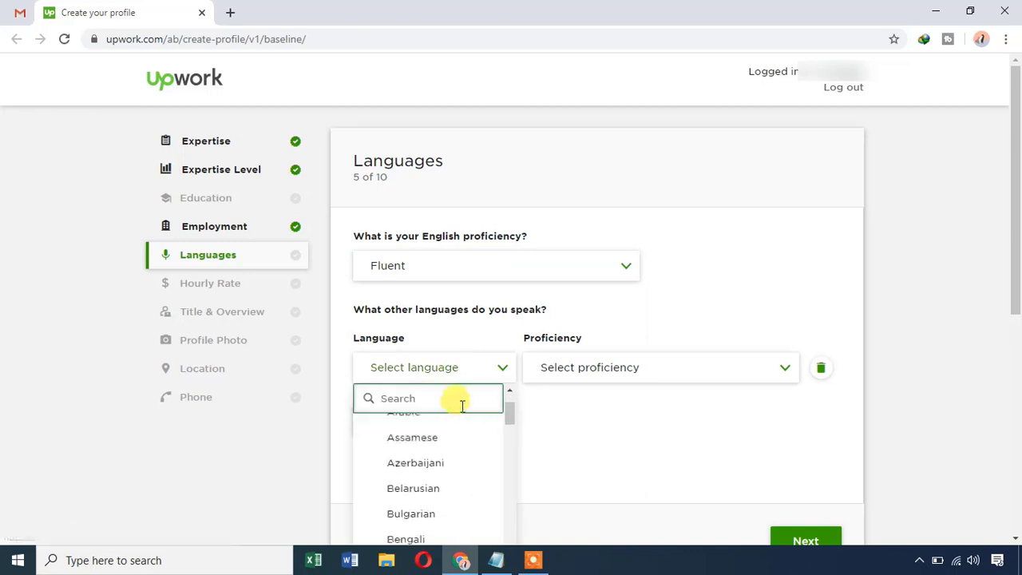
scroll(458, 396, up, 1)
text(Tamil)
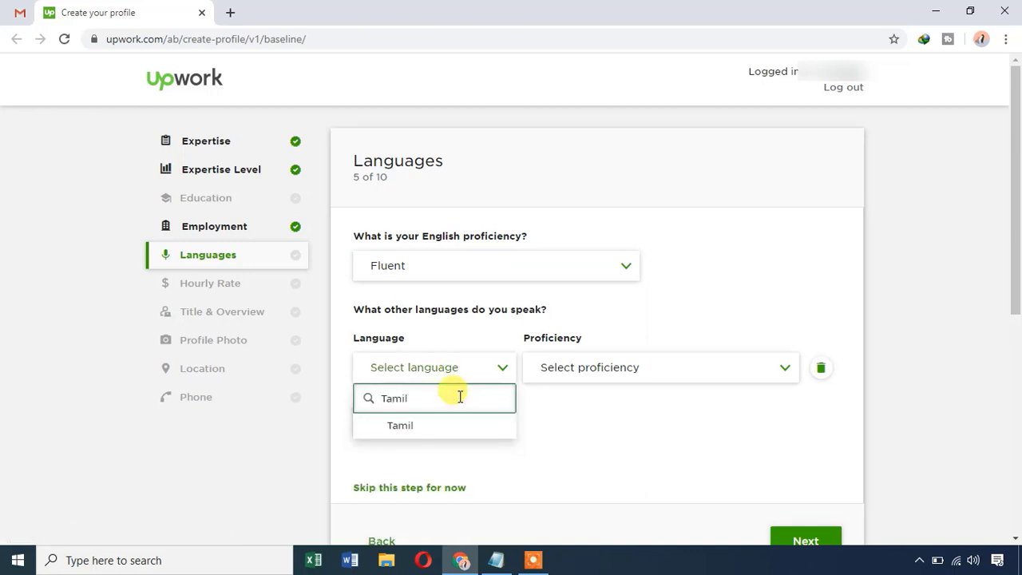
click(417, 427)
Set the Tamil proficiency to Native or Bilingual and continue to the Hourly Rate section
scroll(787, 305, down, 2)
click(790, 214)
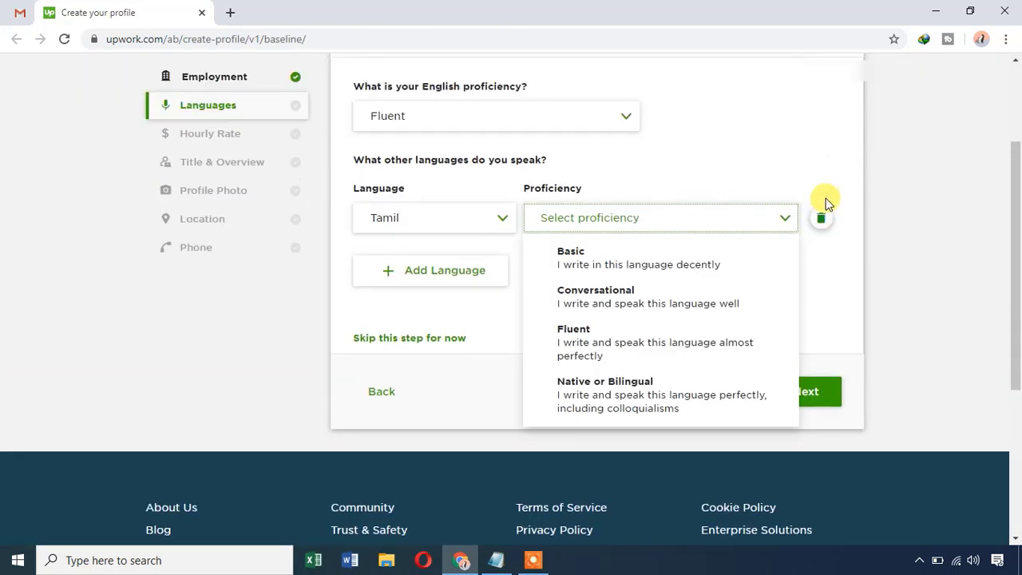
click(613, 393)
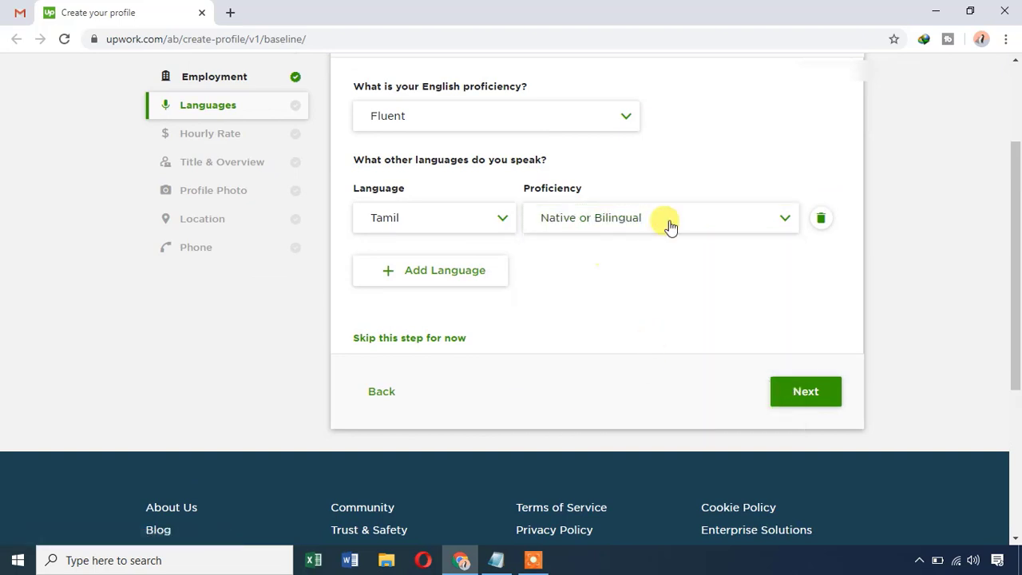
click(798, 392)
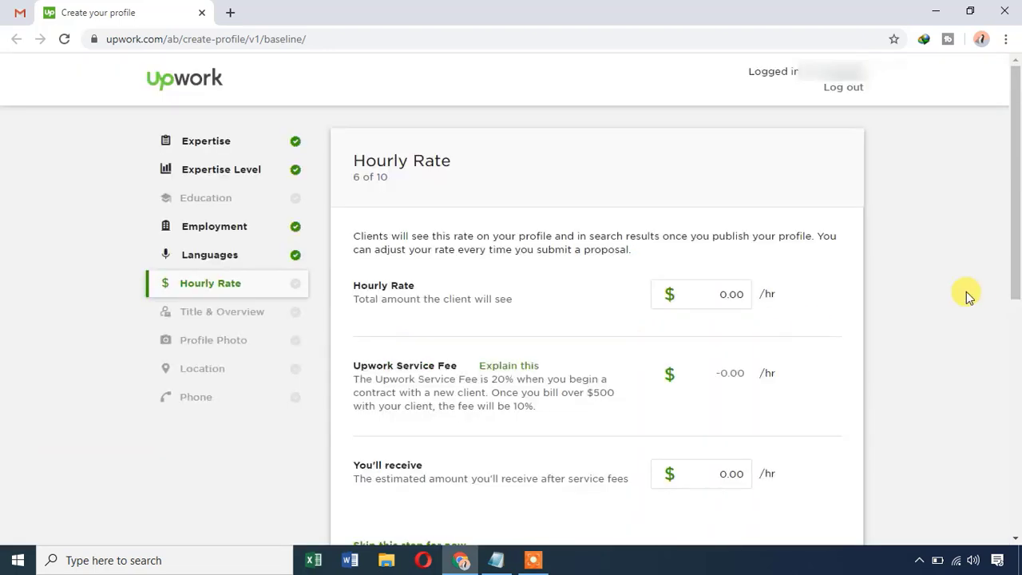
Set the hourly rate that clients will see to $20 per hour
scroll(612, 256, down, 2)
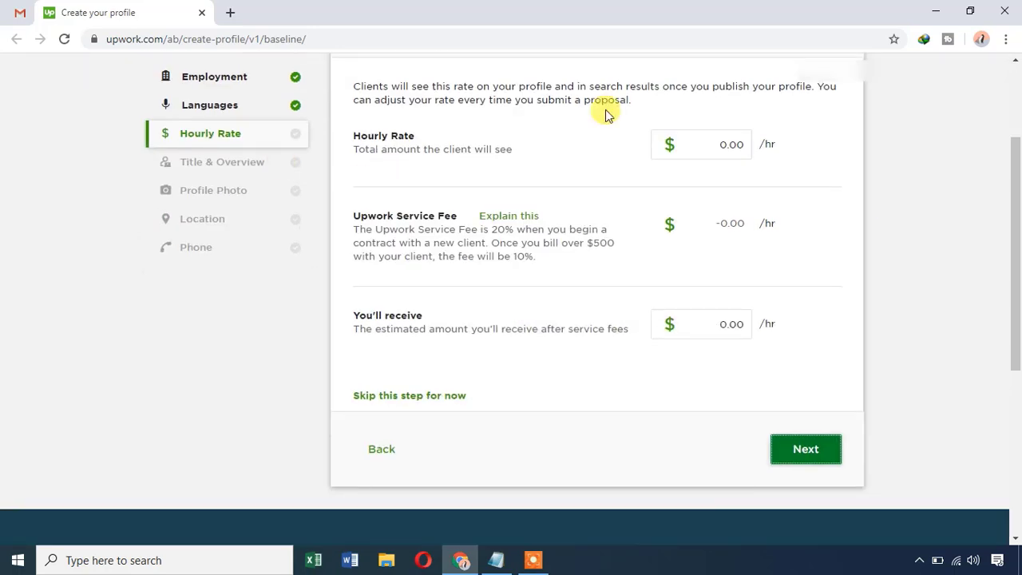
click(718, 150)
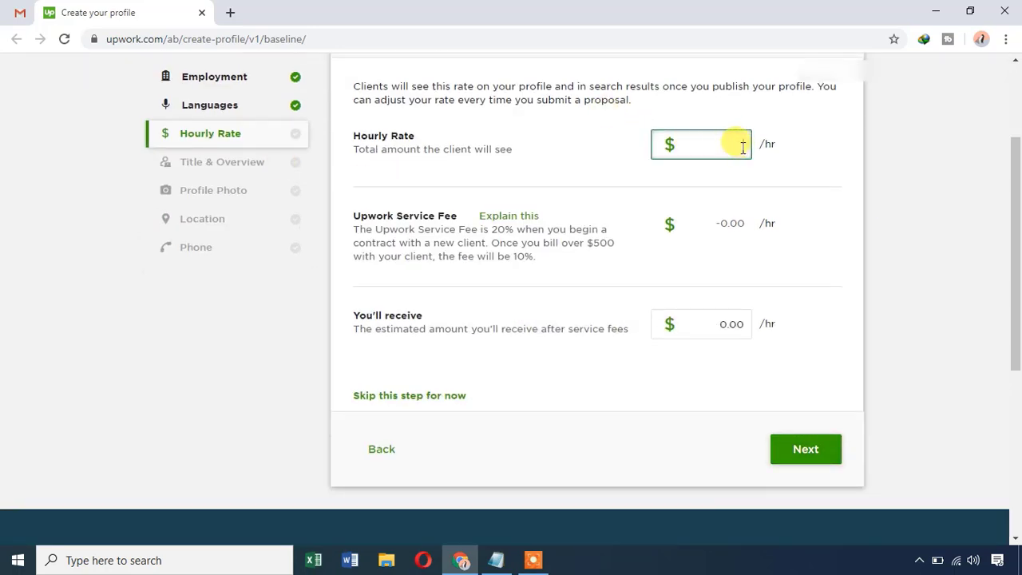
text(2)
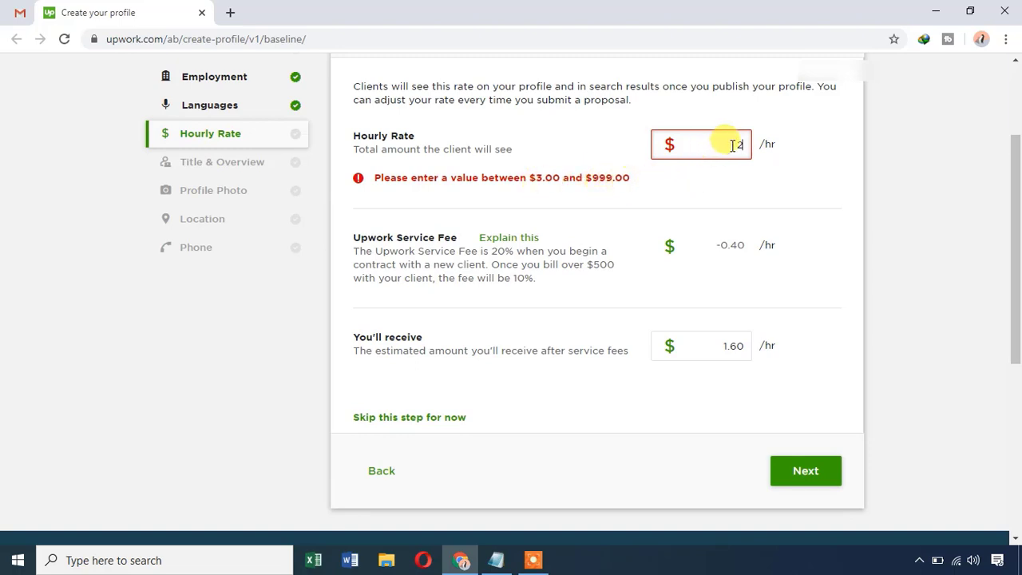
drag(733, 145, 764, 147)
text(0)
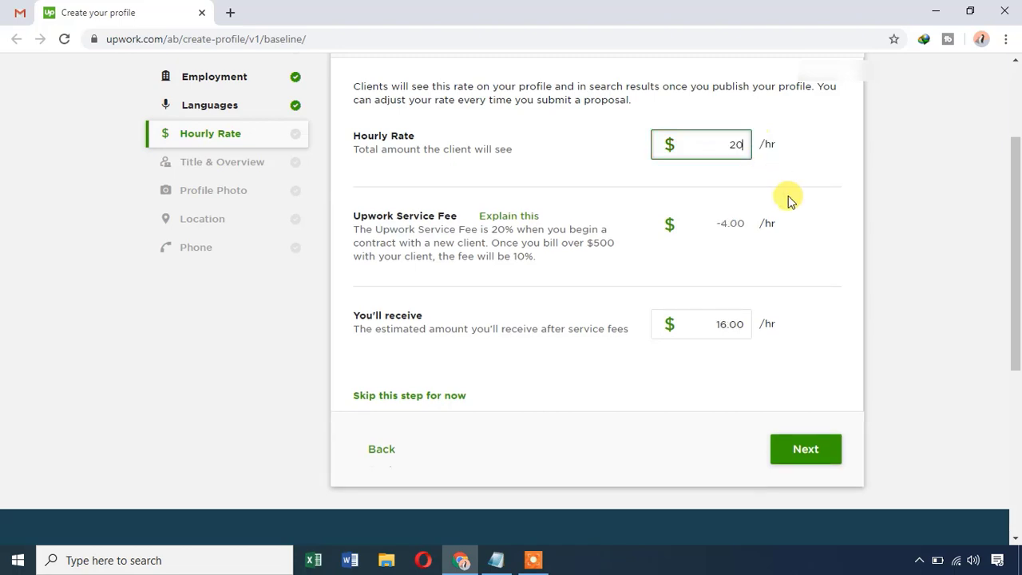
click(782, 195)
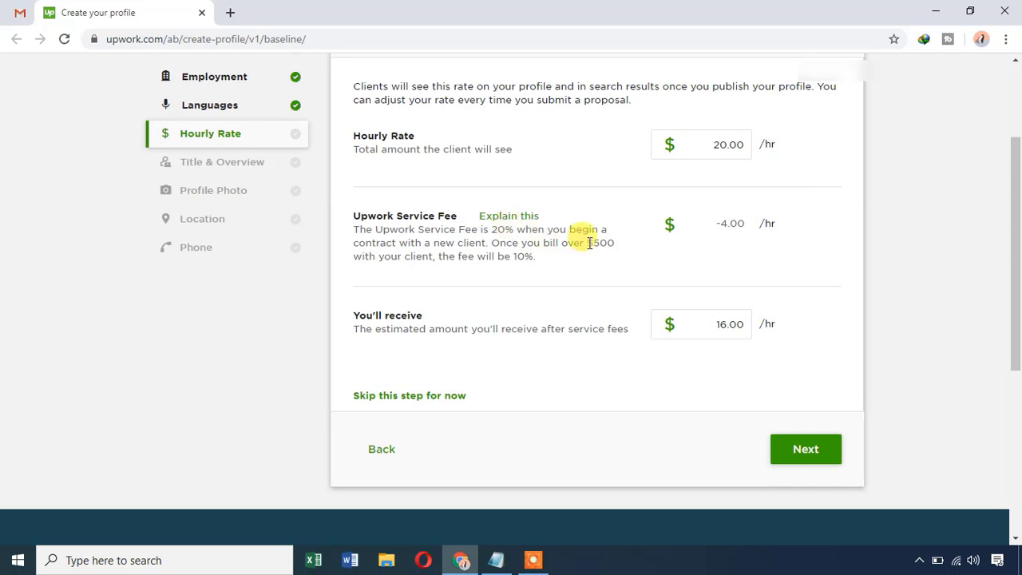
Examine the Upwork service fee terms, the fee deducted from the hourly rate and the estimated amount received
drag(587, 242, 615, 242)
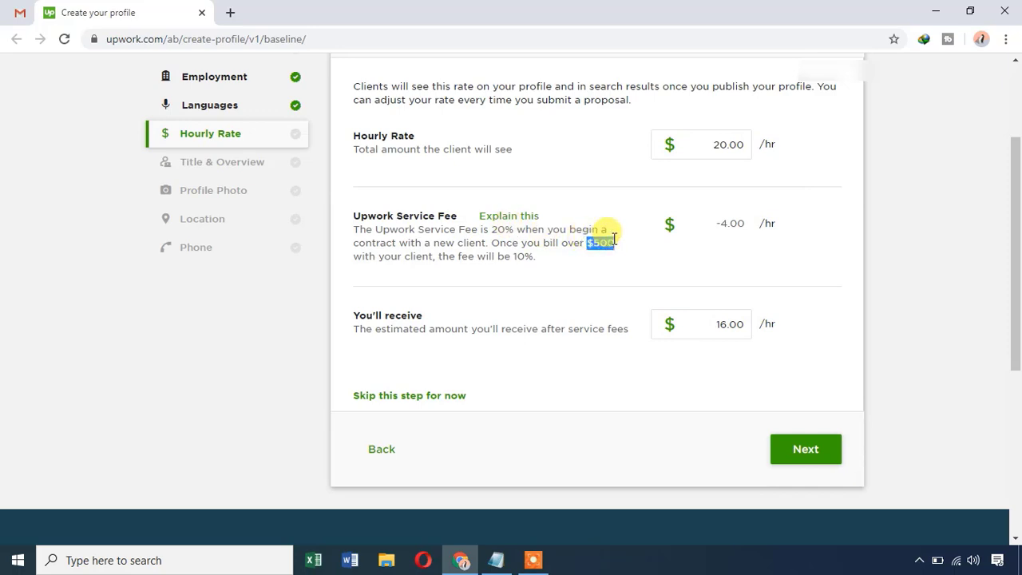
double_click(501, 229)
drag(738, 224, 720, 224)
drag(712, 150, 736, 148)
click(735, 223)
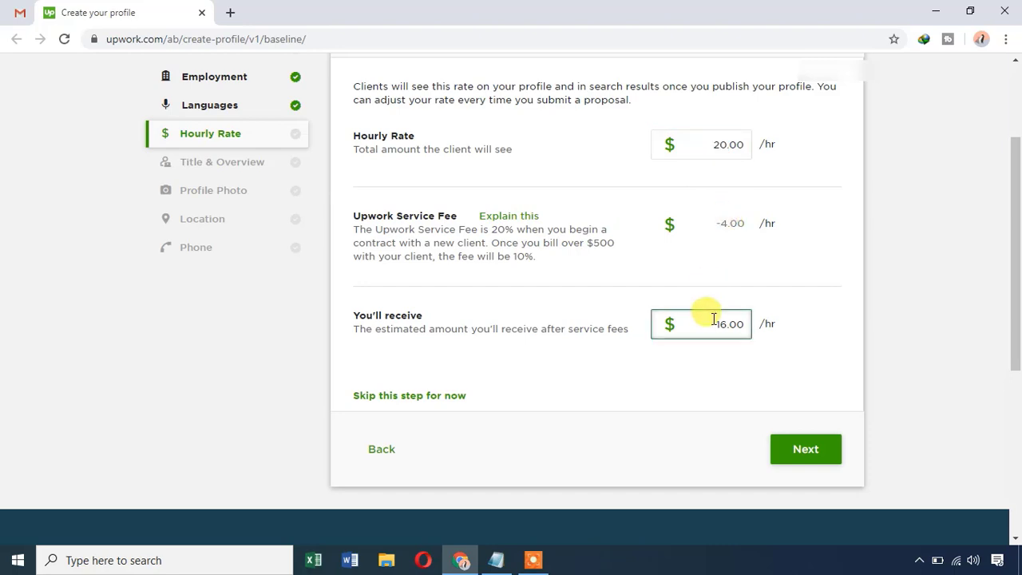
drag(707, 315, 753, 322)
click(776, 325)
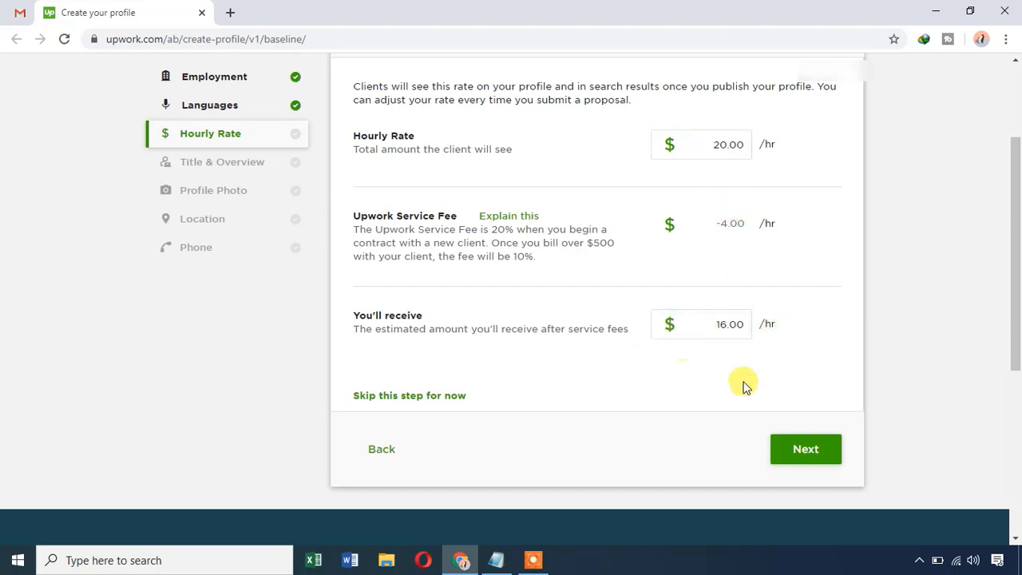
Continue to the Title & Overview section and enter the title "I'm an intermediate at mobile development"
click(803, 449)
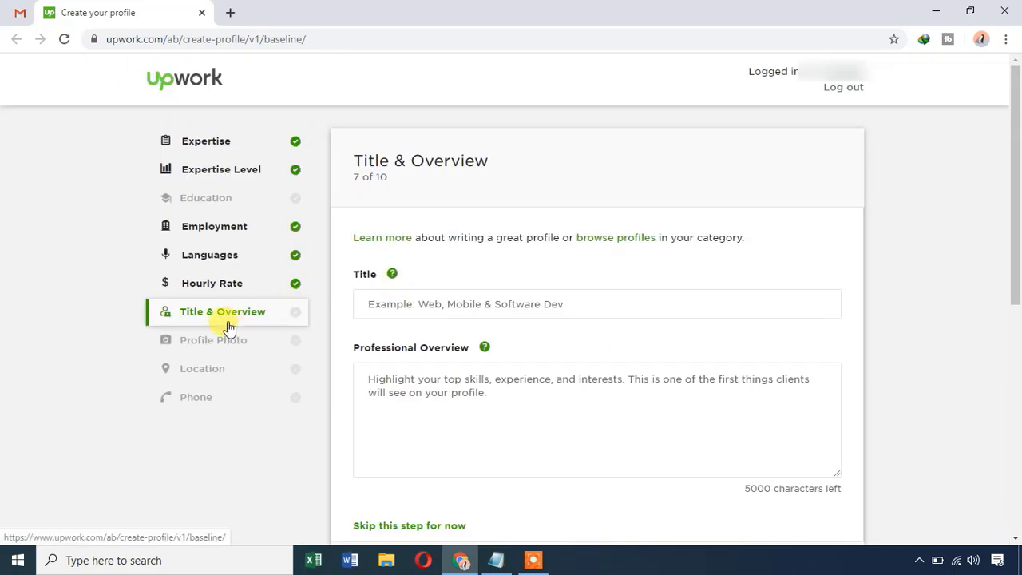
click(494, 308)
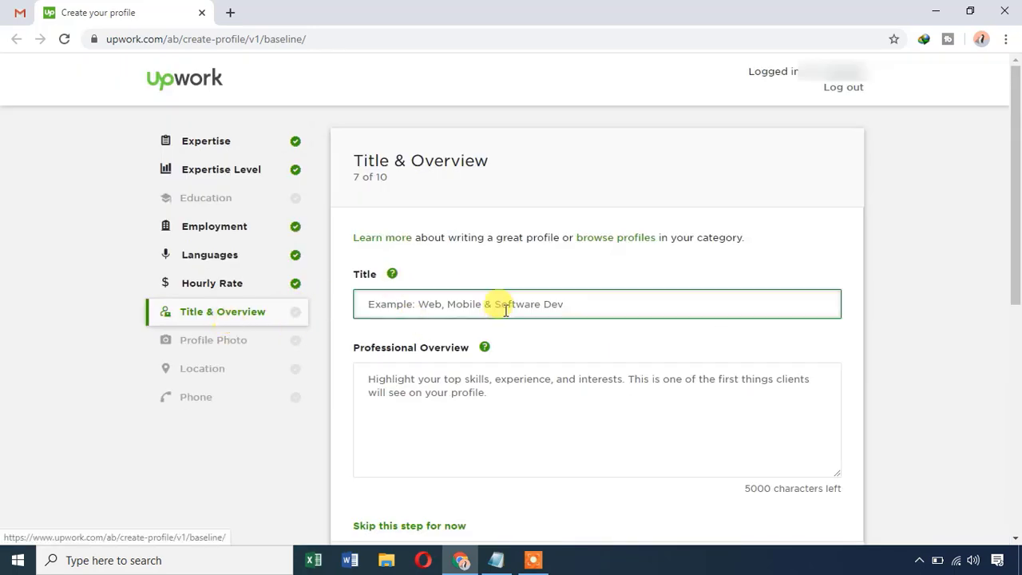
click(528, 283)
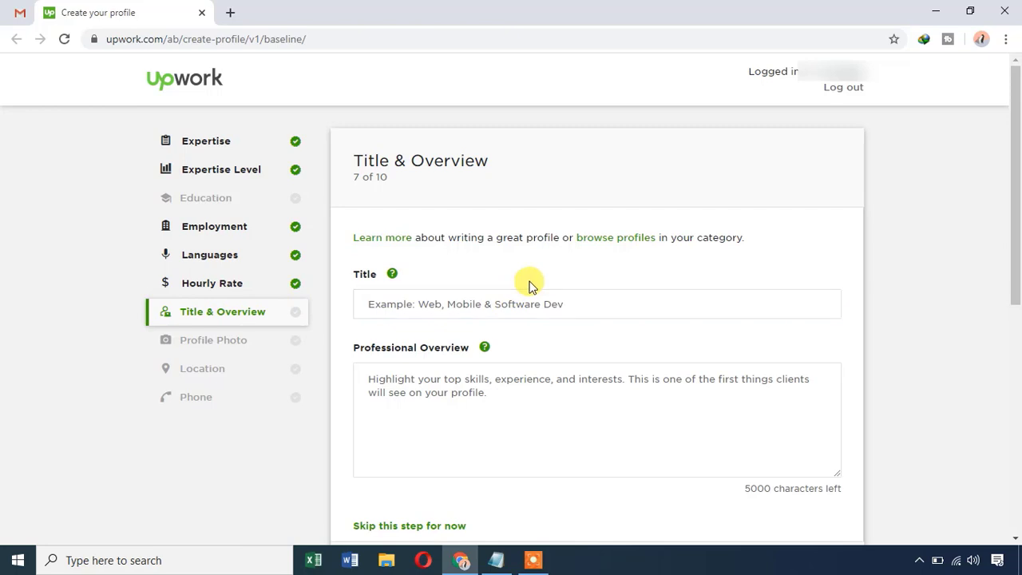
click(472, 400)
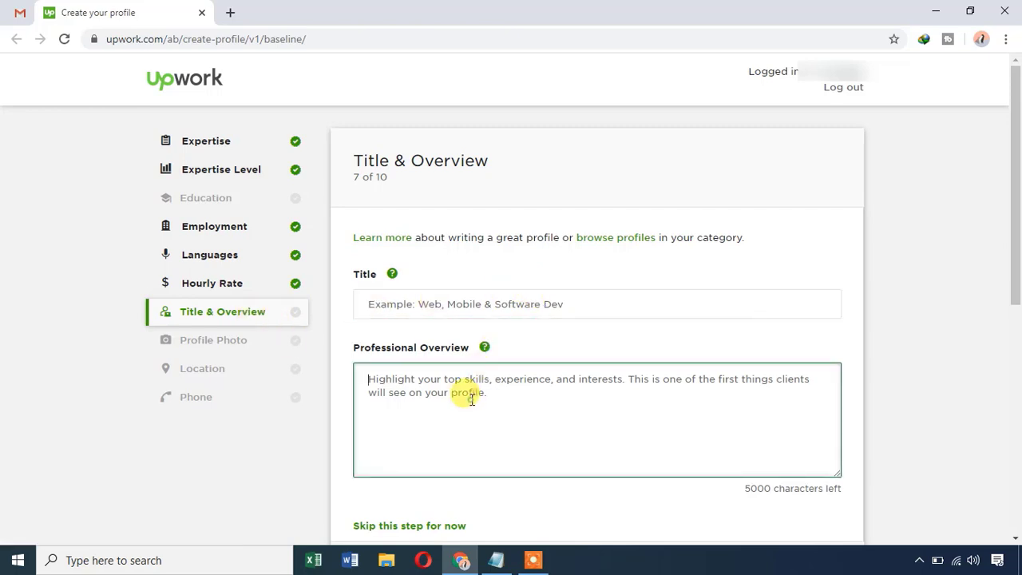
click(507, 307)
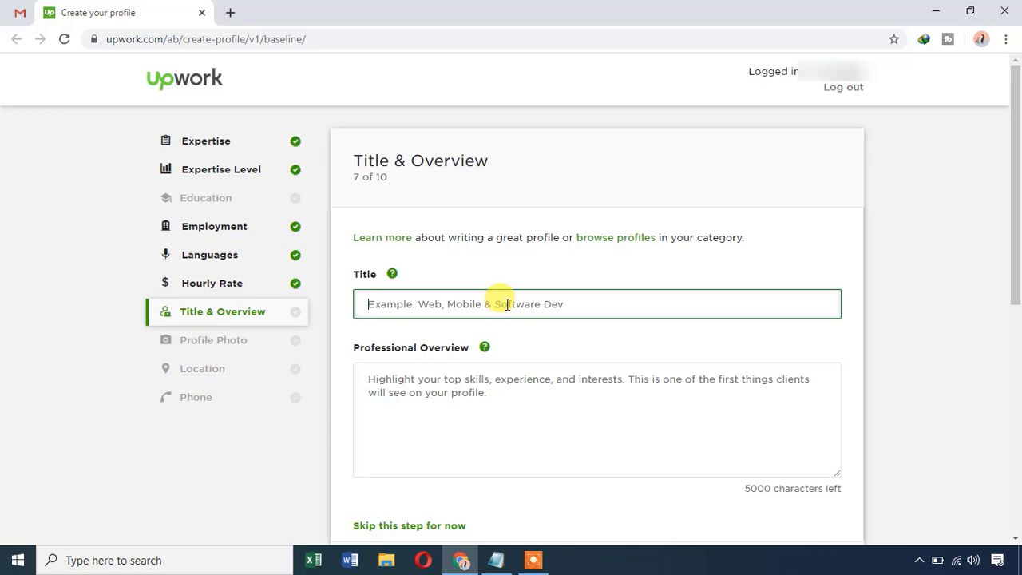
text(I)
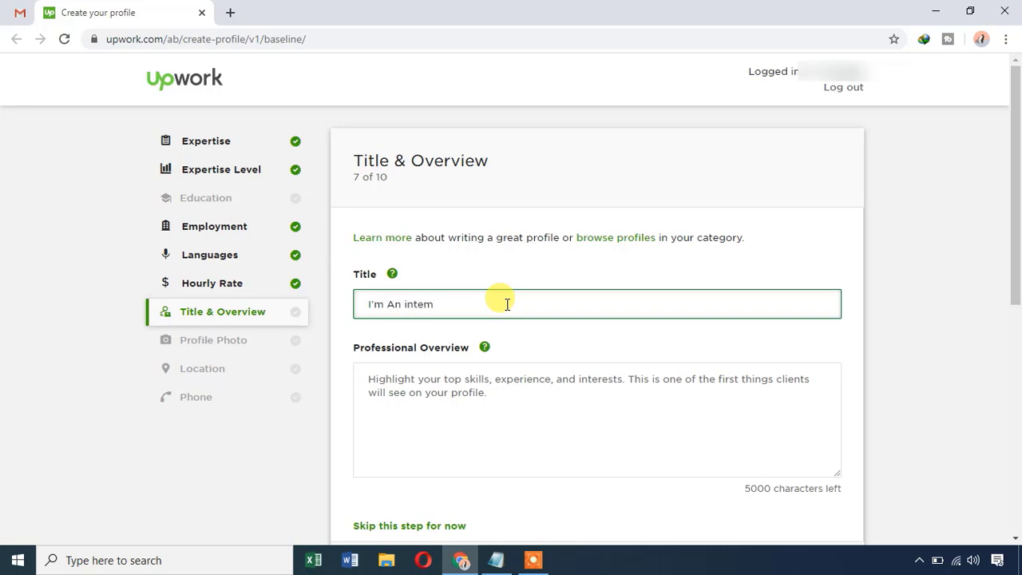
text('m An intermediate at mobile development)
double_click(392, 304)
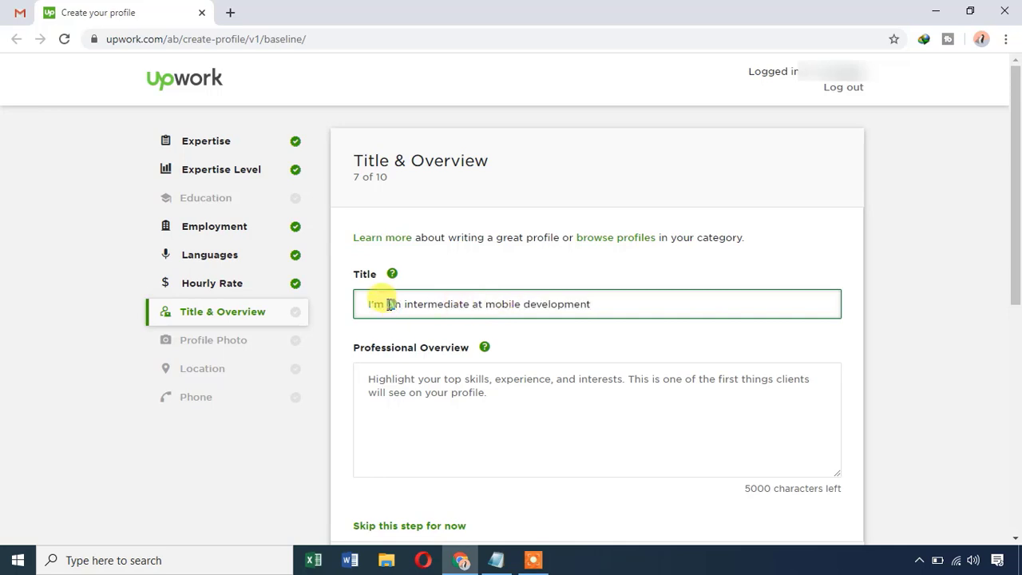
text(an)
drag(373, 304, 562, 300)
click(562, 302)
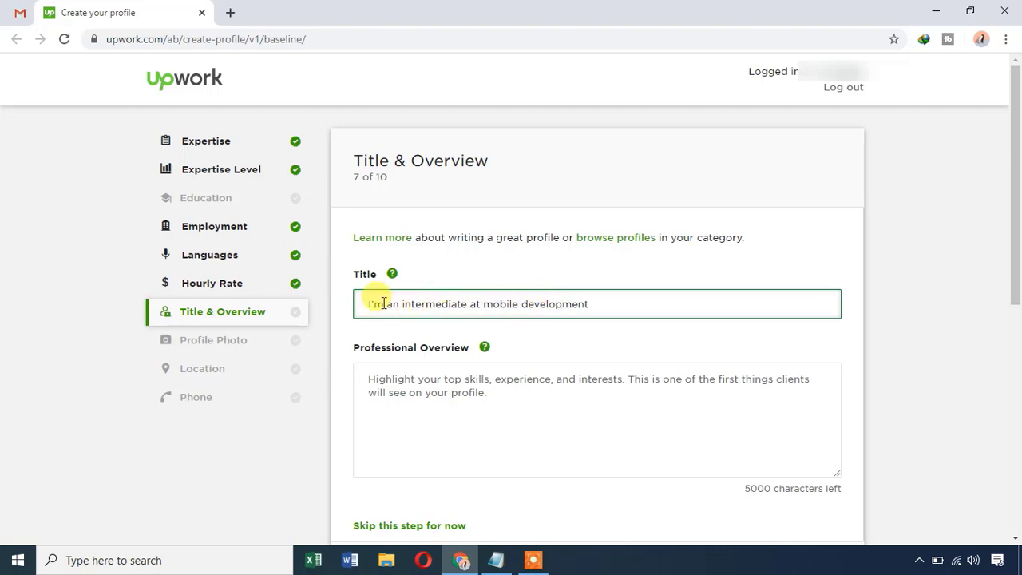
drag(379, 304, 550, 306)
click(551, 306)
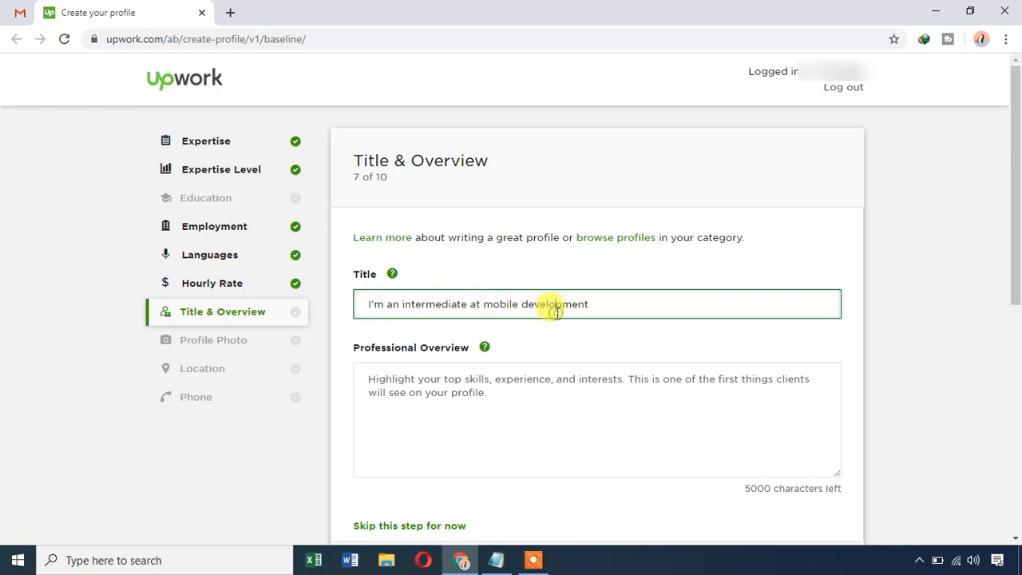
Fill in the professional overview beginning "I am a senior mobile app developer with excellent knowledge of algorithm development" and continue to the Profile Photo section
click(508, 411)
scroll(417, 343, down, 1)
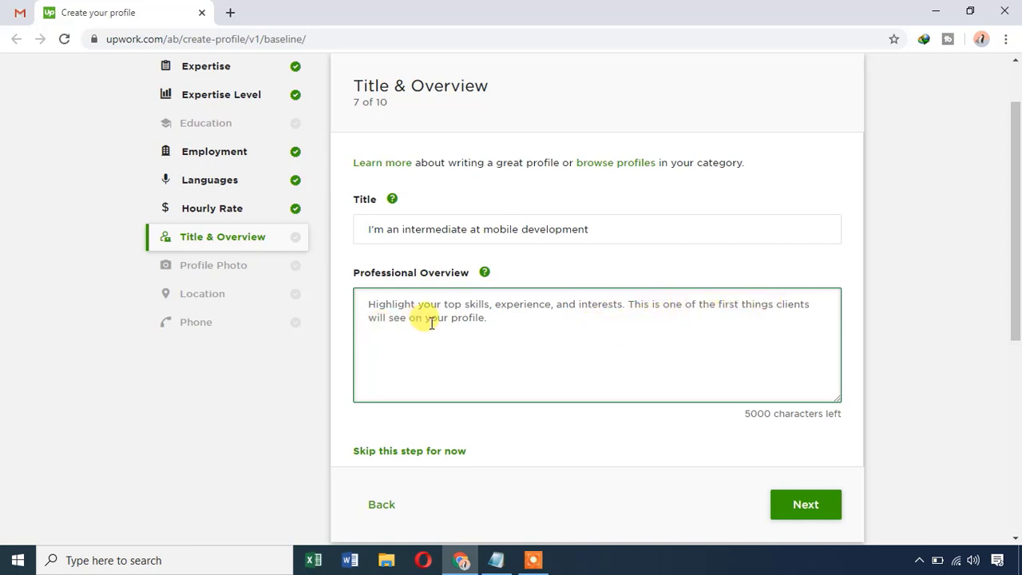
click(466, 227)
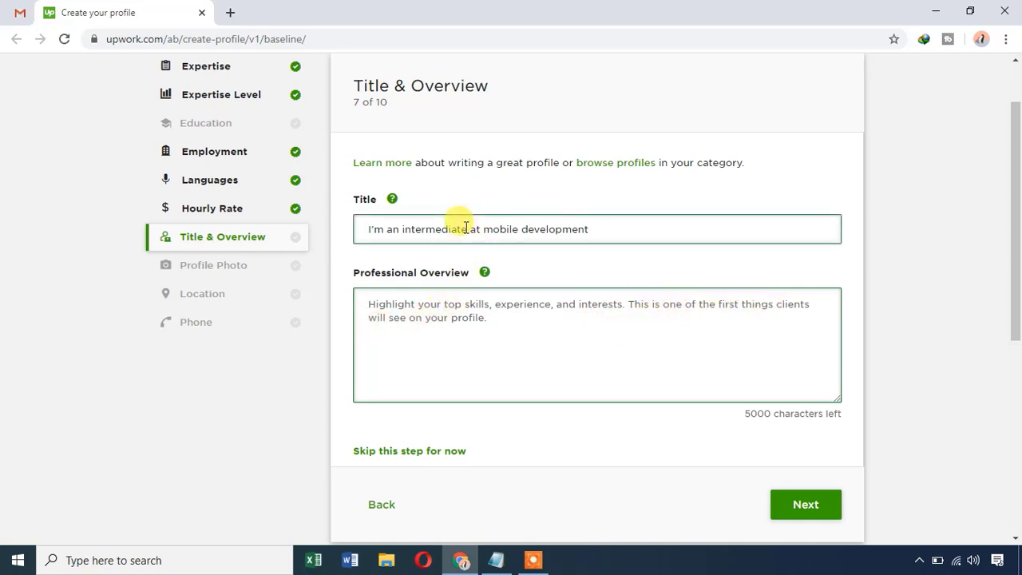
drag(402, 229, 452, 229)
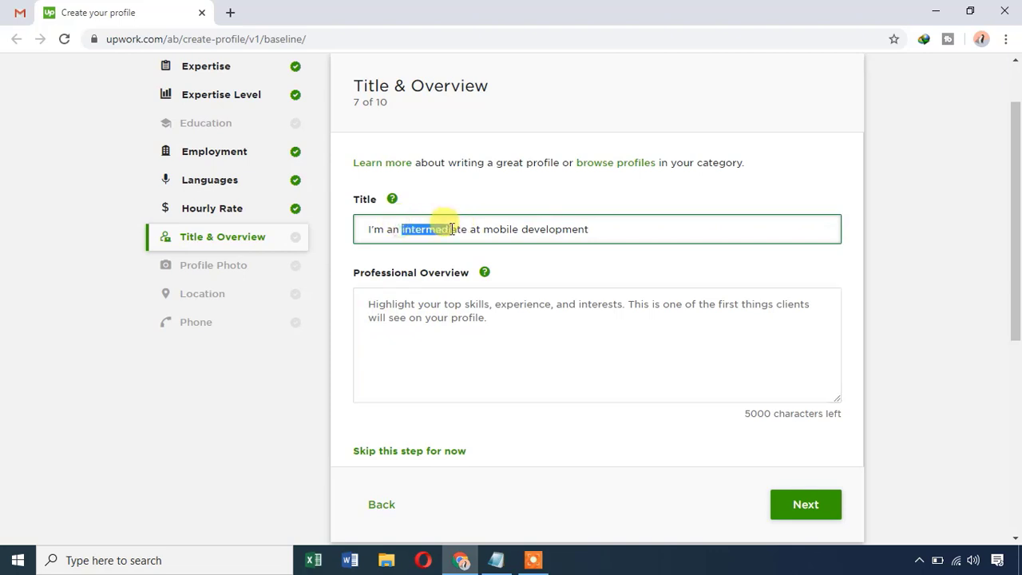
click(415, 307)
drag(384, 275, 429, 275)
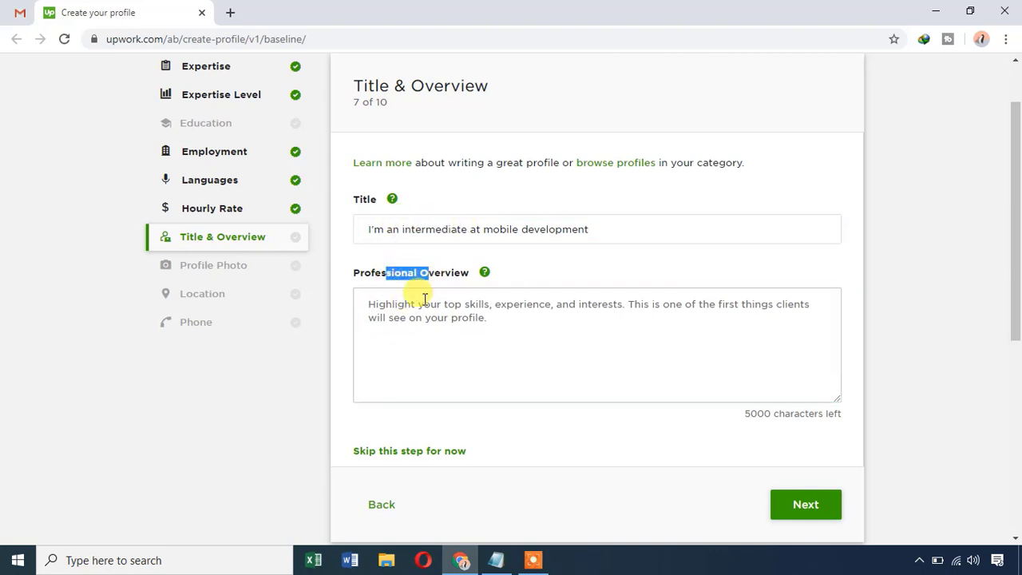
click(424, 299)
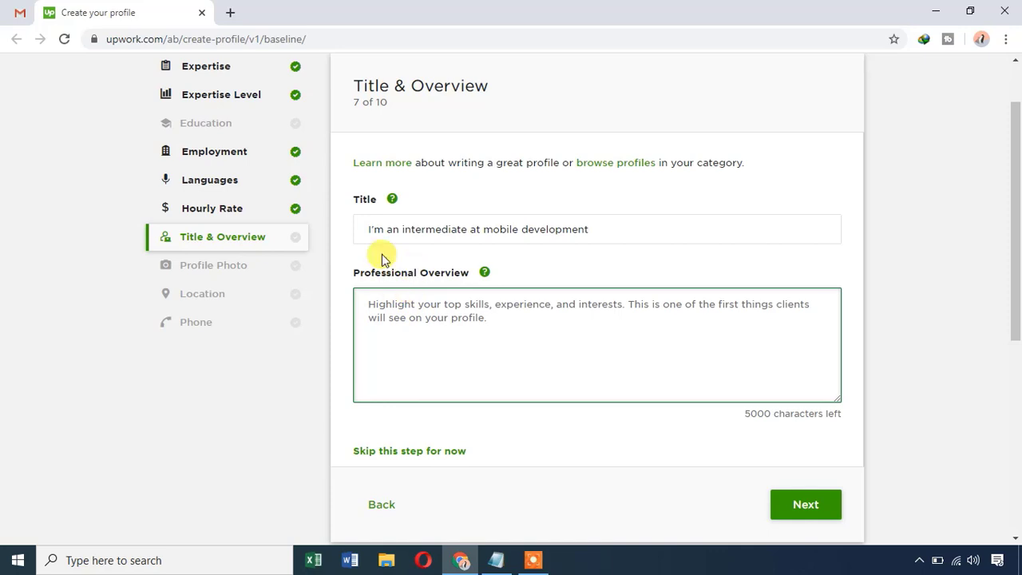
text(I am a senior mobile app developer with excellent knowledge of algorithm development and good sense of design. When designing a solution my priority is not just functionality, but also performance, user friendly UI and appealing graphics. Before finishing a project I always make sure to run all possible tests so you won't be encountering any errors in future.  I have extensive knowledge of developing enterprise solutions, such as POS/CRM/ERP systems and other business management applications. In addition I also have a lot of experience creating web platforms for mass user bases, such as social networks, freelancing platforms, education portals and more.  Here is the list of programming languages and technologies I excel at: C#, ASP.NET Web Forms and MVC. I am also familiar with Team Foundation Server and Git source control tools. Being a developer for over 8 years I have worked with various powerful libraries and technologies, such as OpenCV, Aforge, SendGrid, Canon API, Twitter API, Facebook API, Amazon API, Instagram API, Google API and countless others.  My Goal is not to complete the task, but complete it in best possible way. I have never said 'no' to a bug fix, nor I ever charged for it, and I won't in future. By hiring me you don't just hire a programmer who is a professional in his job, but you are also guaranteeing yourself a life time tech support and bug fixing for your project.)
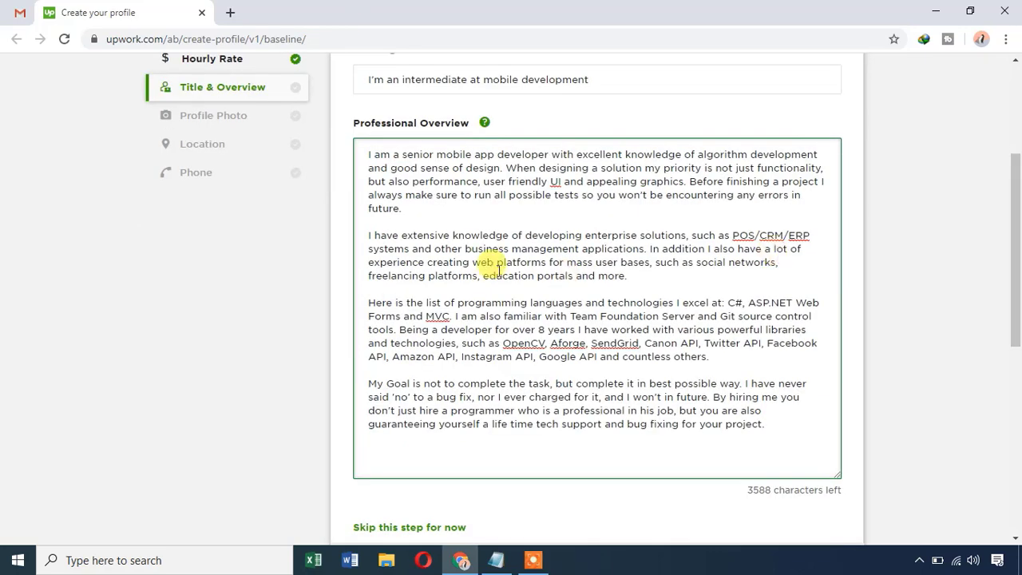
scroll(504, 254, down, 1)
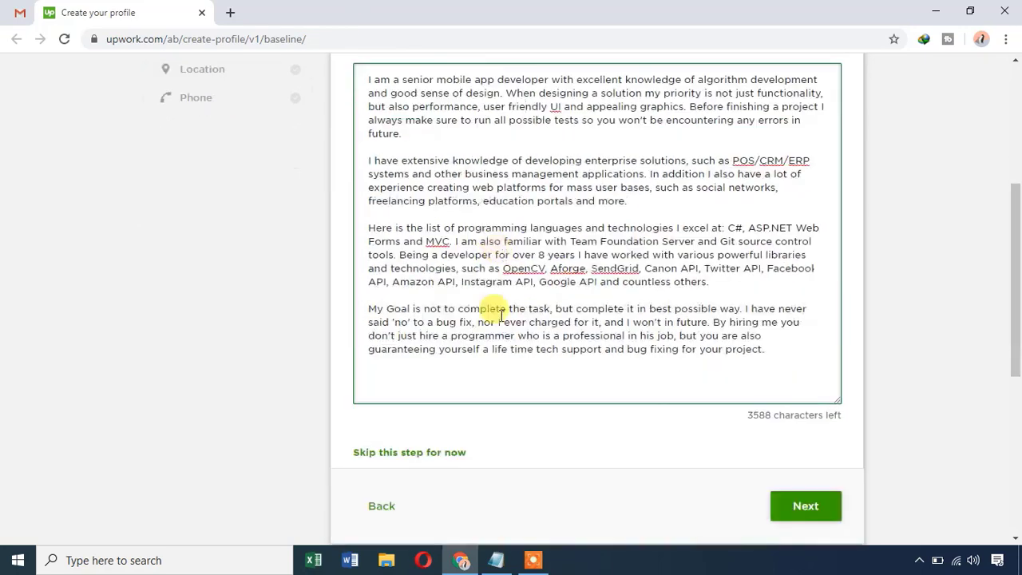
click(797, 506)
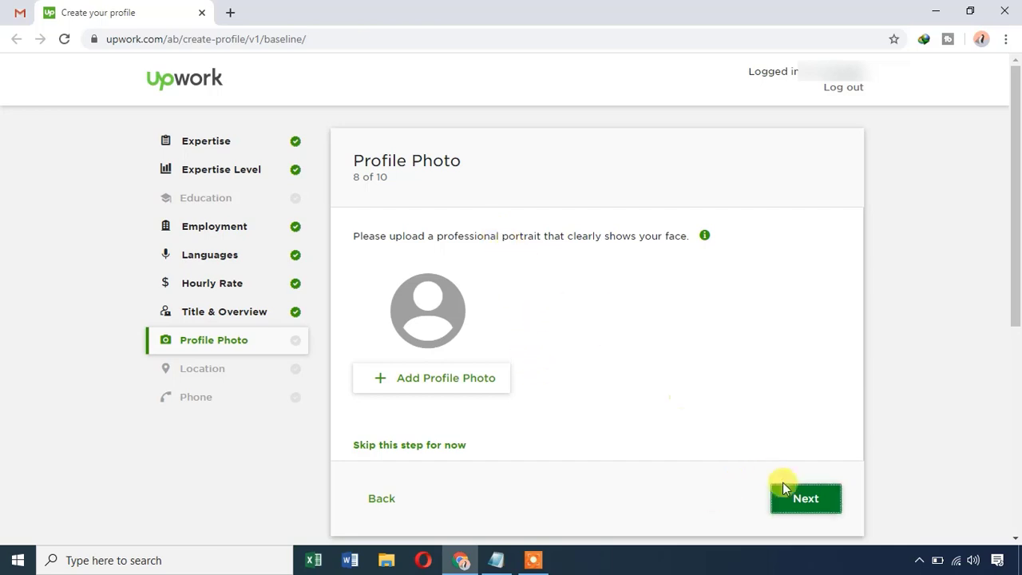
Skip the Profile Photo section for now and move on to the Location section
click(392, 447)
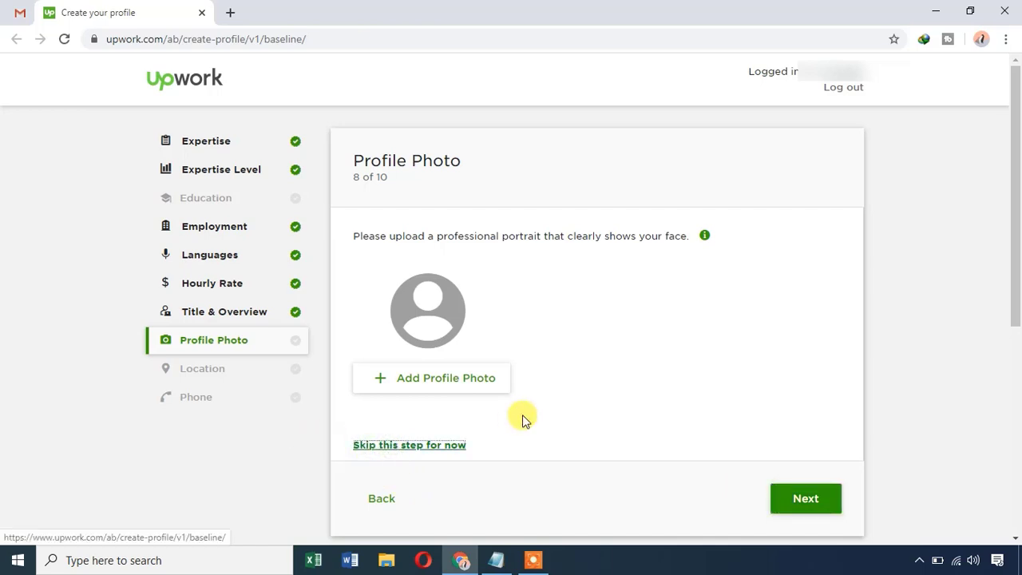
scroll(456, 264, down, 1)
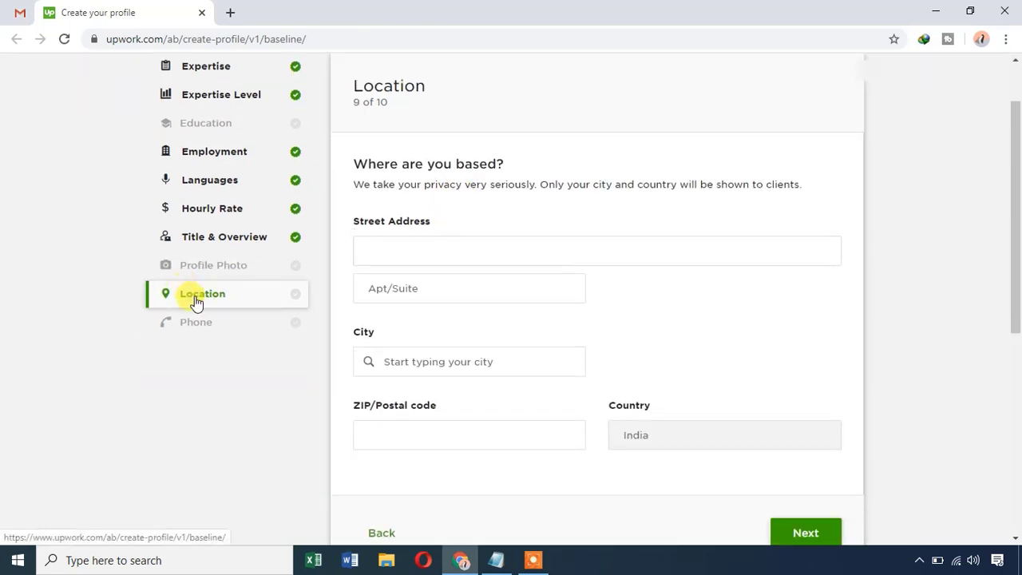
click(363, 250)
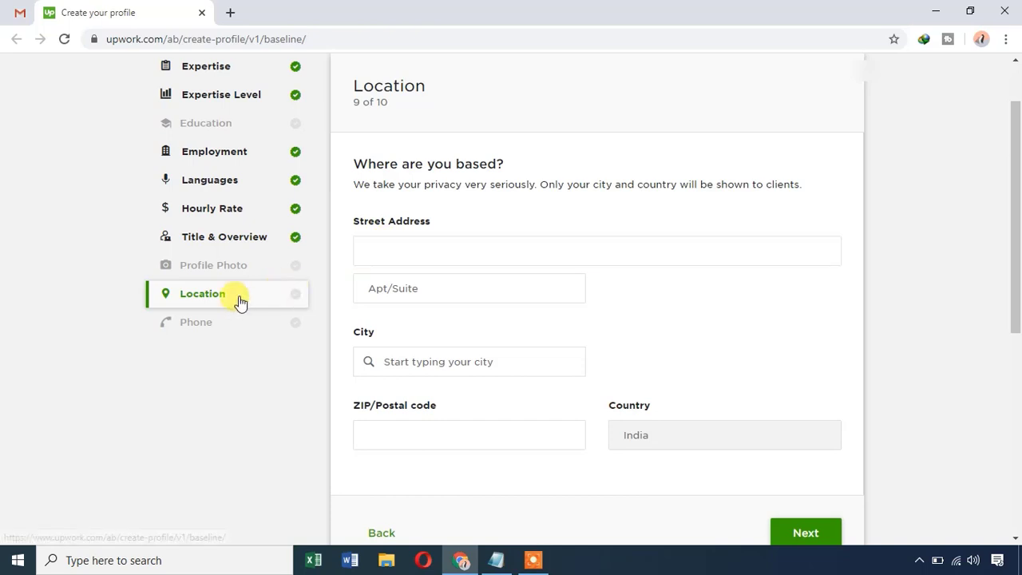
Fill in the street address, apartment, city and postal code in the Location section and continue to the Phone section
click(372, 244)
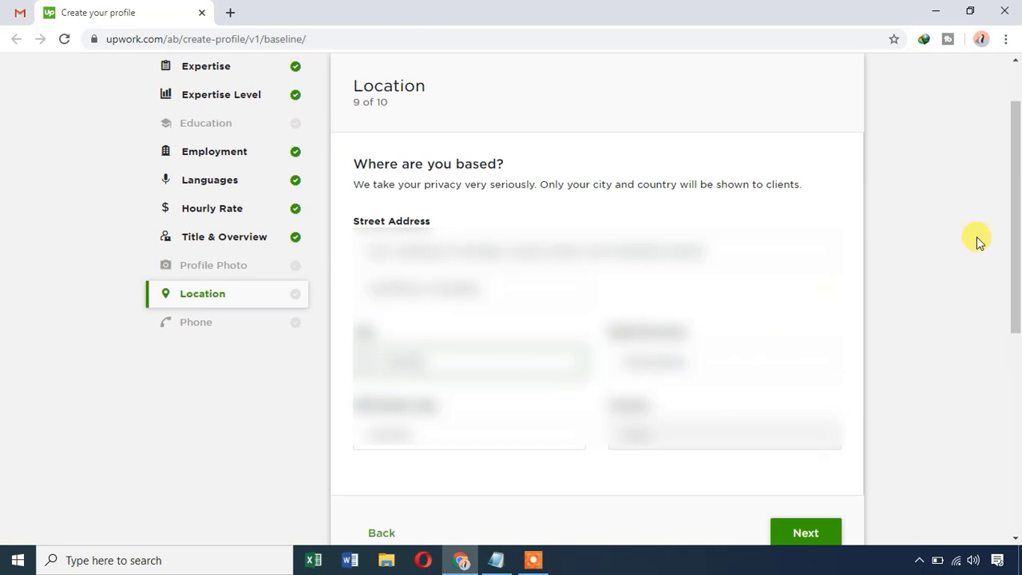
click(809, 532)
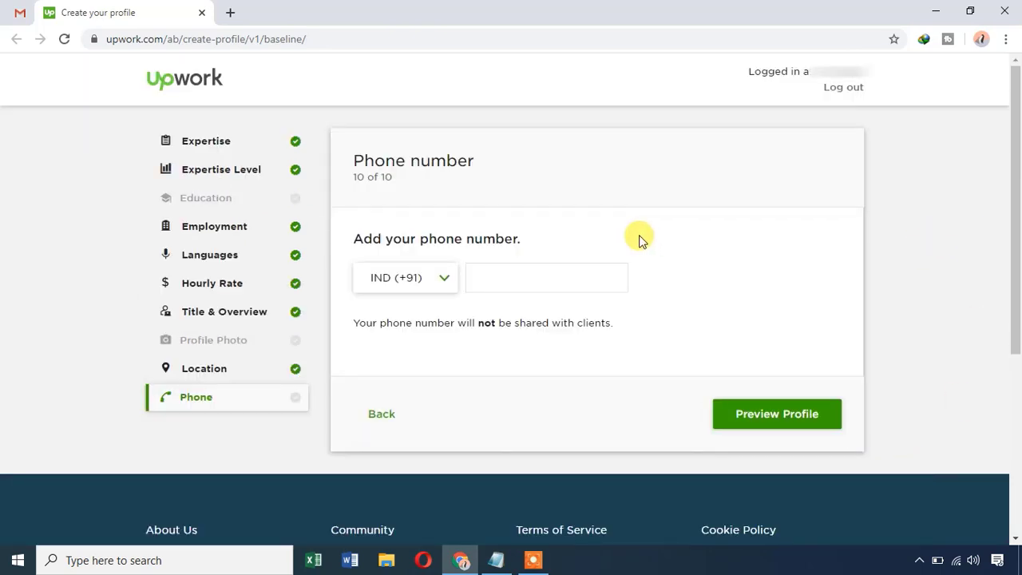
Enter the freelancer's phone number with the IND (+91) country code, then preview and submit the profile
click(539, 271)
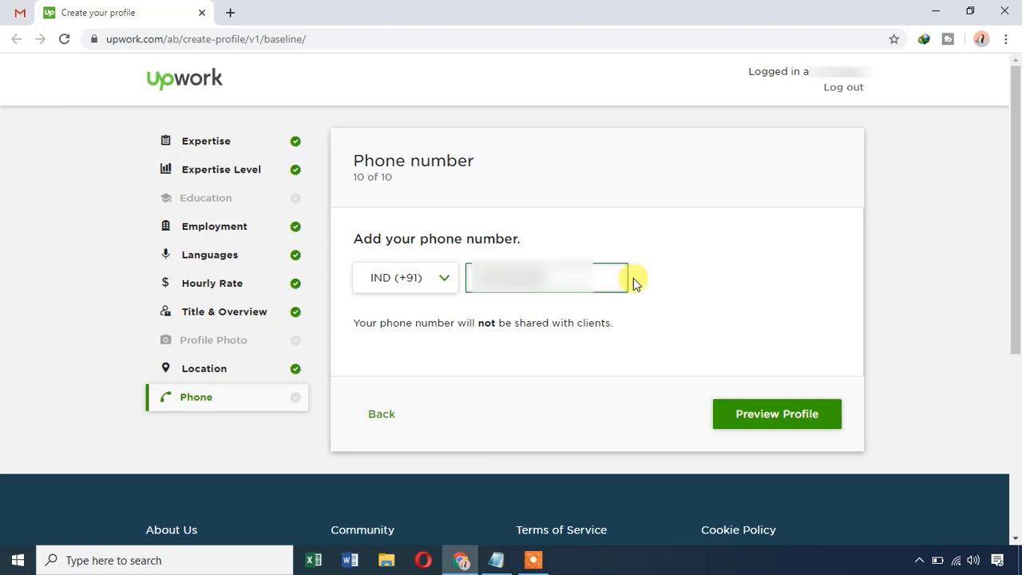
click(773, 419)
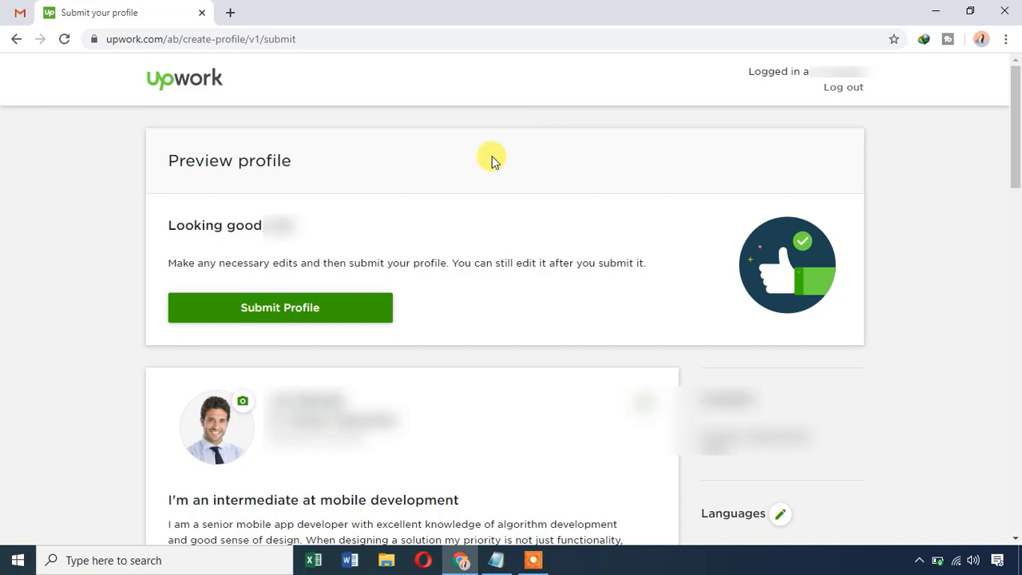
click(291, 313)
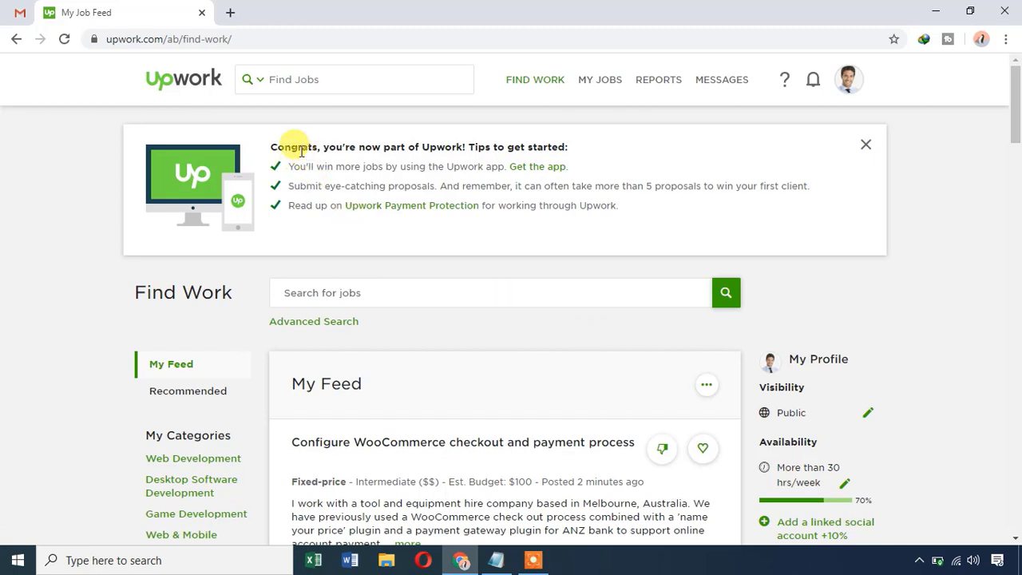
Read the getting-started tip about the Upwork app, open its "Get the app" link in a new tab and return to the job feed
drag(384, 147, 417, 147)
click(359, 148)
drag(315, 166, 380, 166)
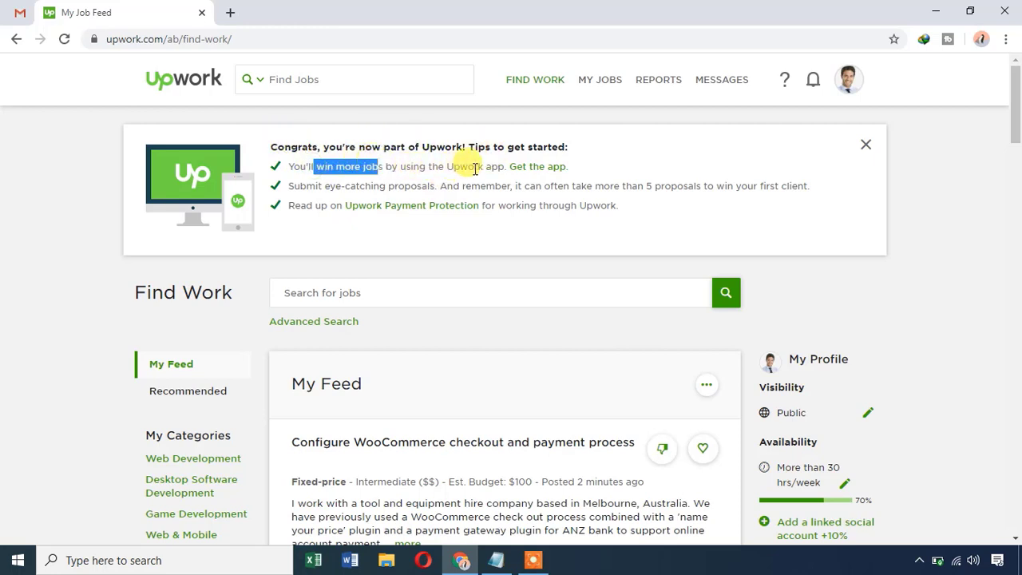
right_click(540, 173)
click(548, 182)
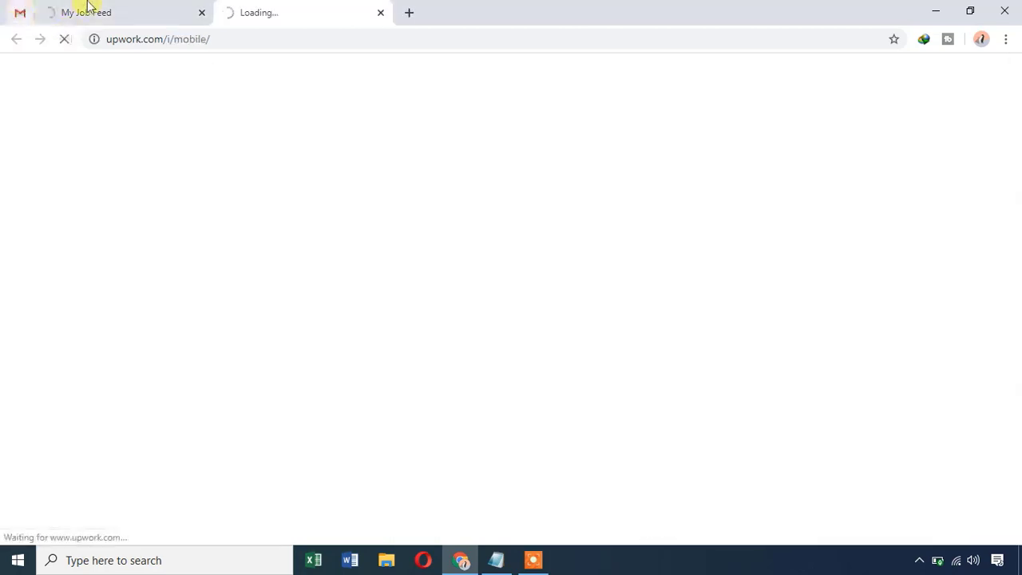
click(85, 11)
Read the getting-started tip on submitting eye-catching proposals and the welcome heading above it
click(326, 187)
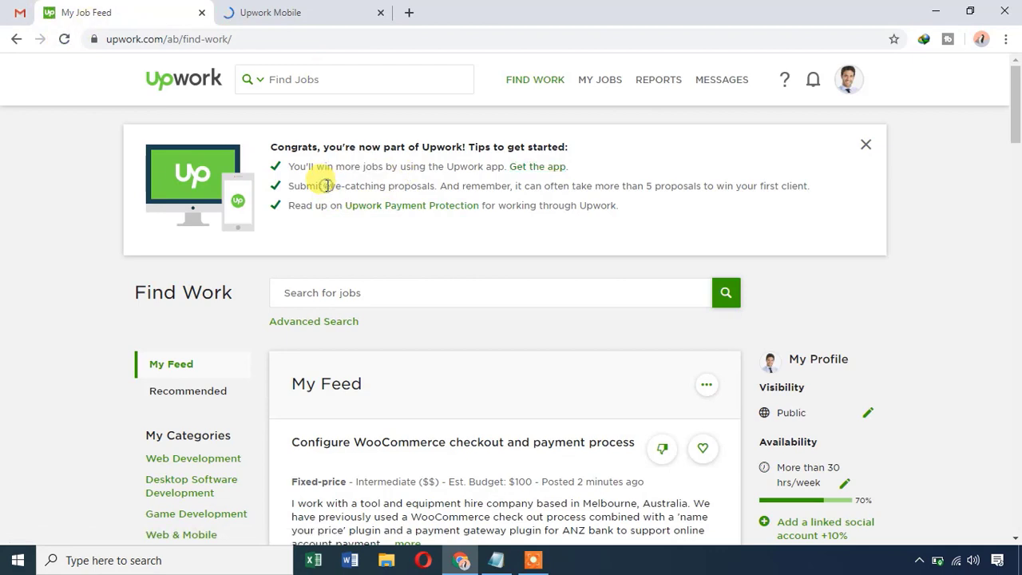
drag(306, 187, 380, 186)
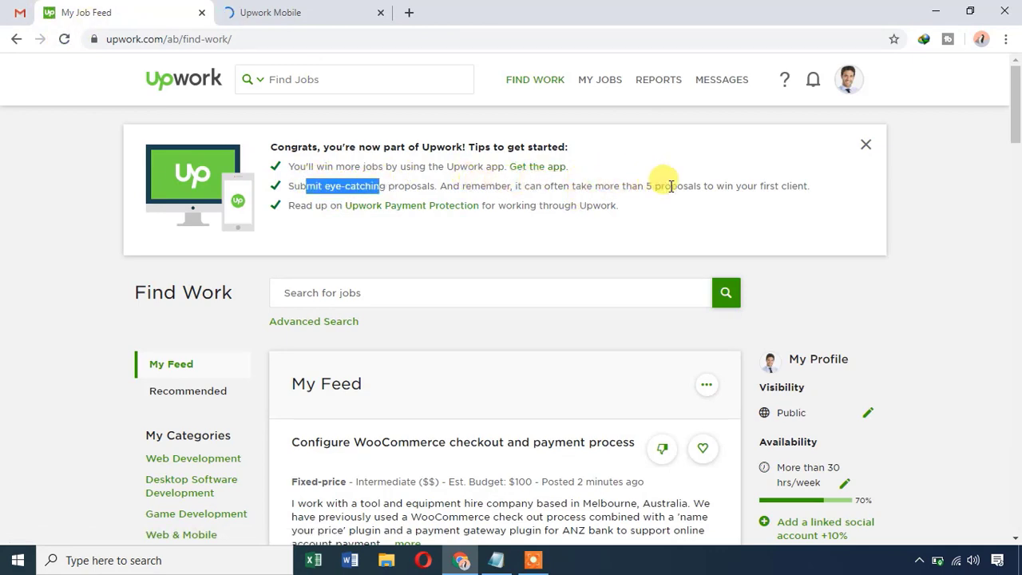
click(762, 189)
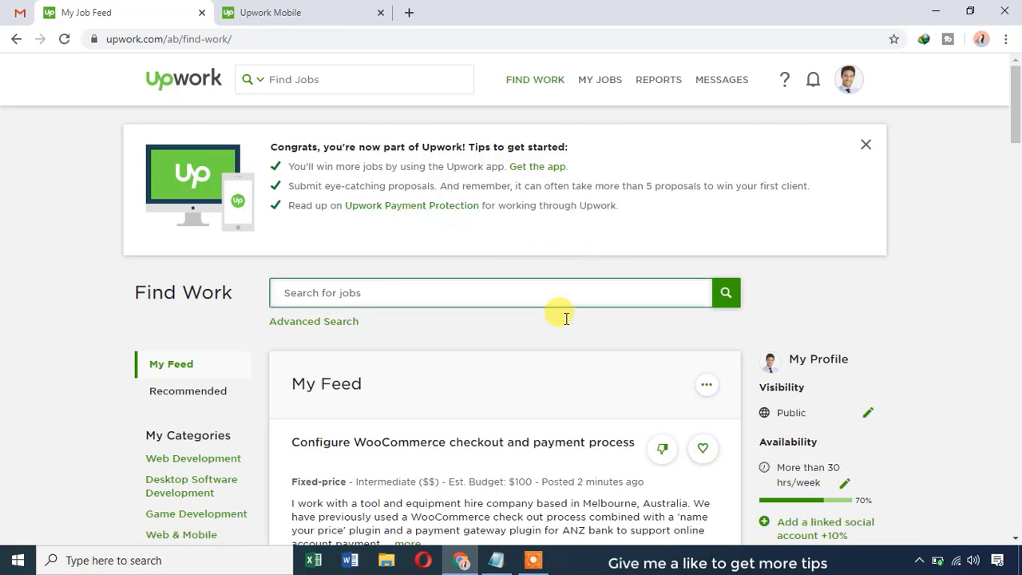
scroll(479, 272, down, 1)
scroll(436, 250, up, 1)
drag(326, 147, 477, 144)
click(485, 141)
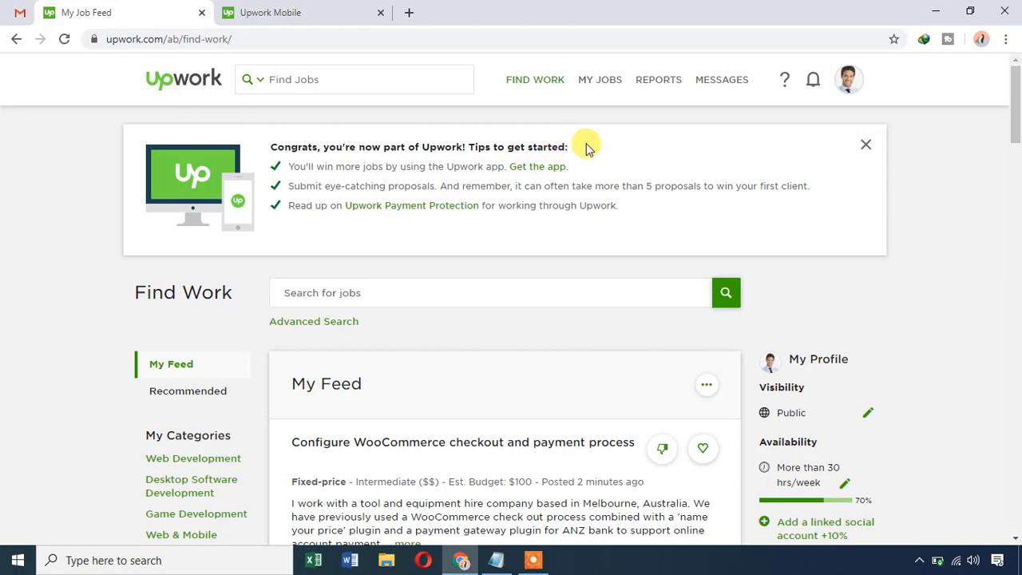
Look over the Find Work page, examining the profile visibility, availability, available connects and the jobs listed in My Feed
scroll(655, 176, down, 1)
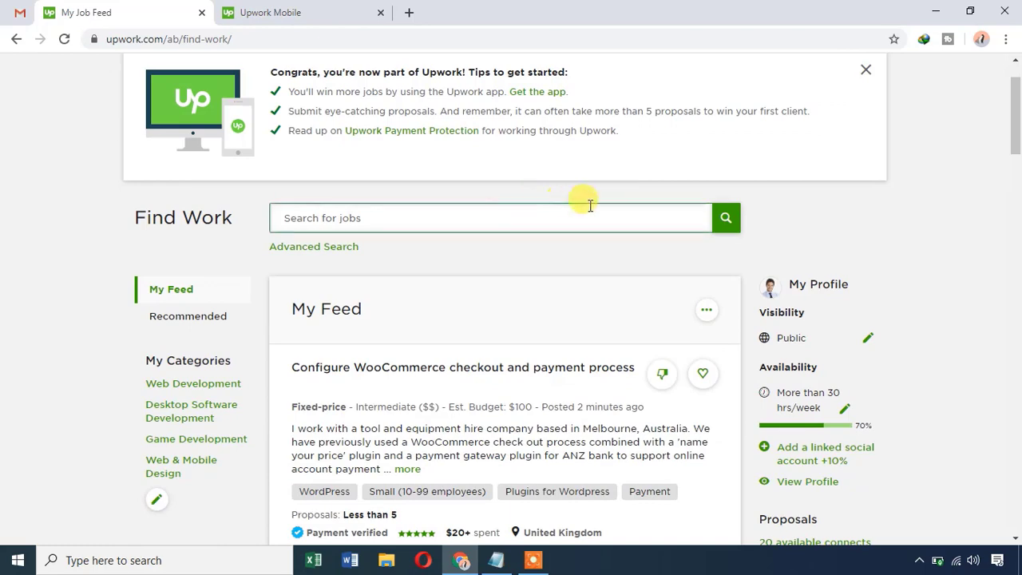
scroll(589, 205, down, 2)
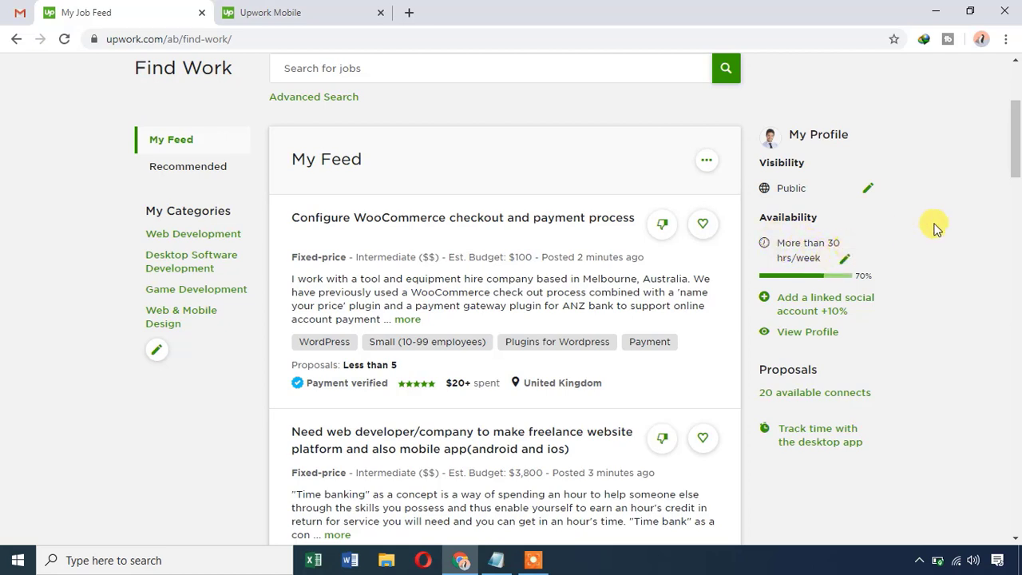
scroll(930, 230, down, 1)
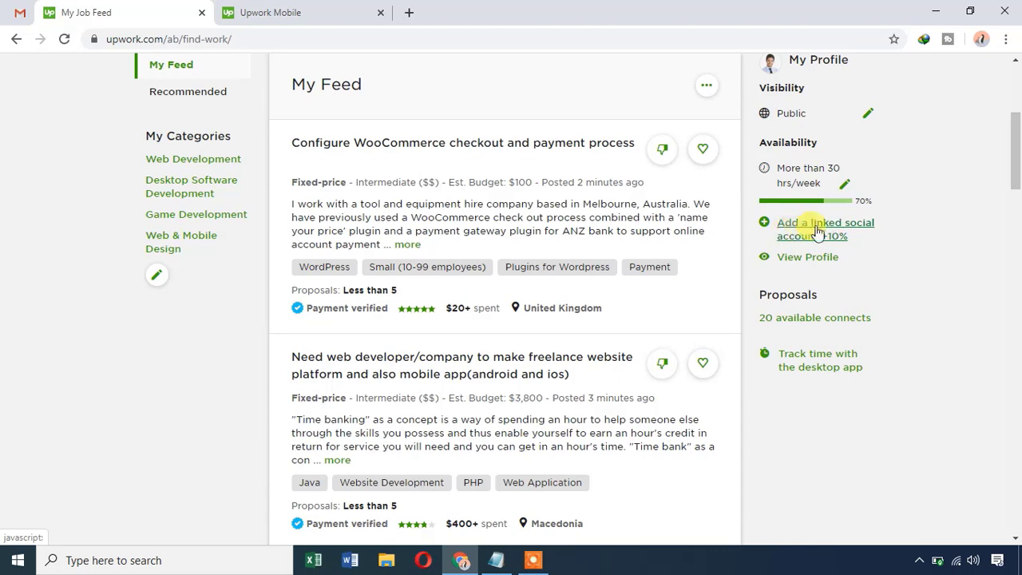
scroll(885, 246, down, 1)
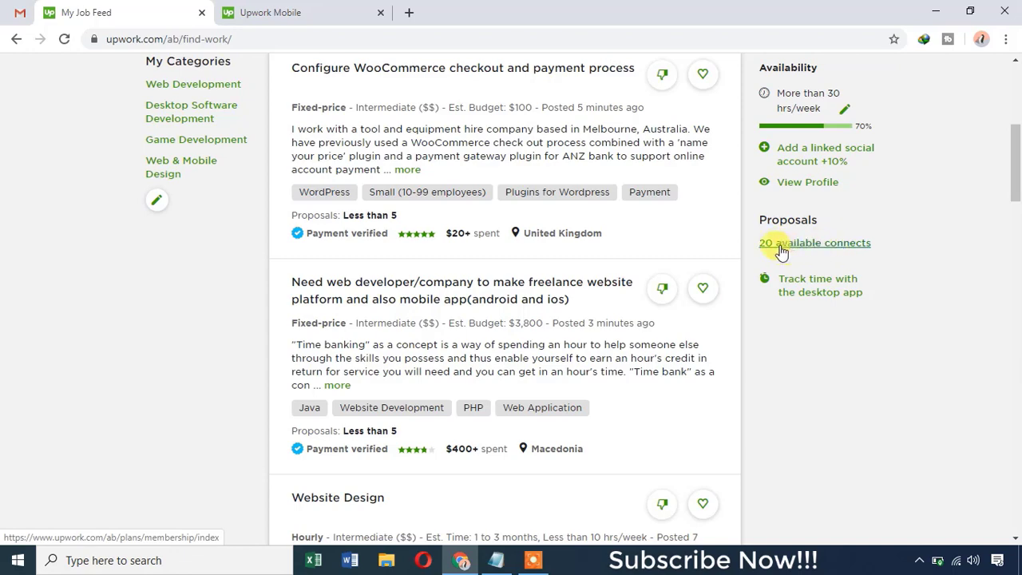
scroll(816, 248, up, 3)
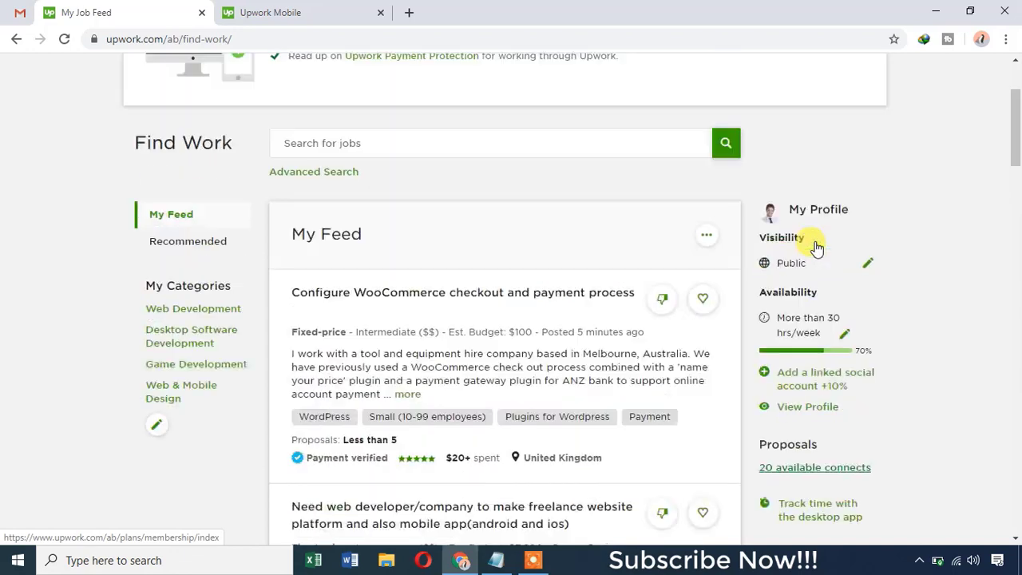
scroll(809, 244, down, 2)
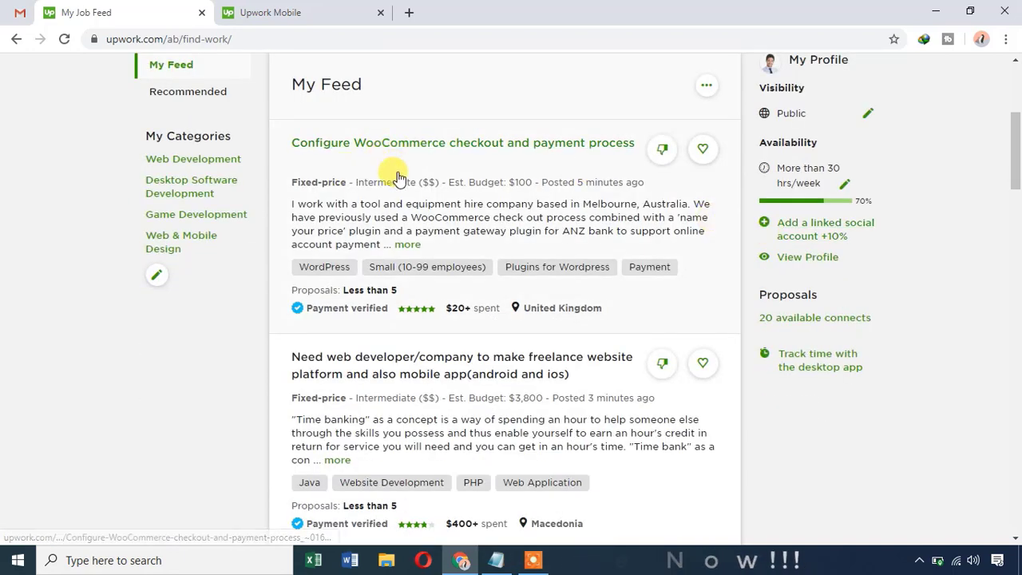
scroll(408, 435, down, 5)
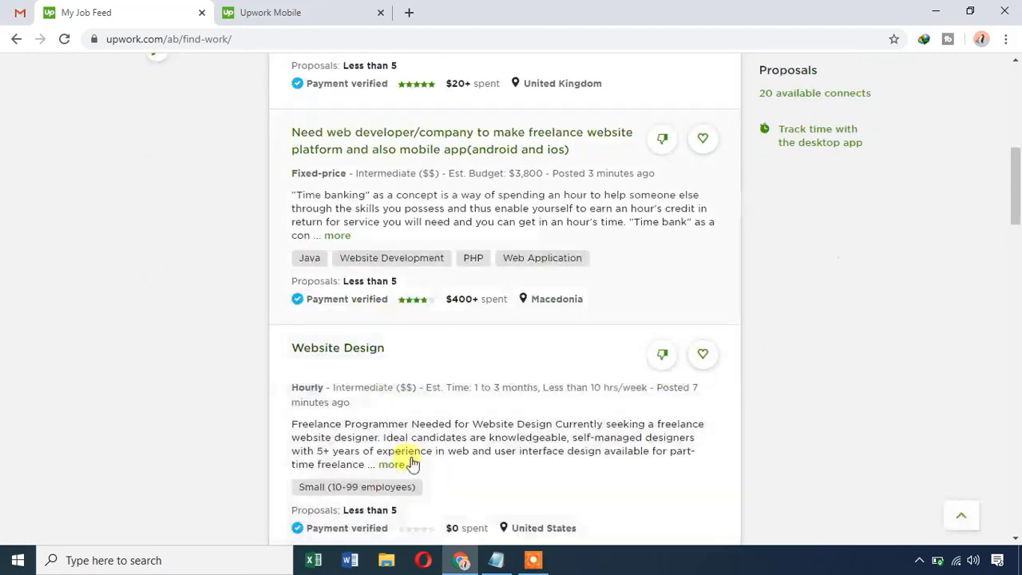
scroll(420, 346, up, 7)
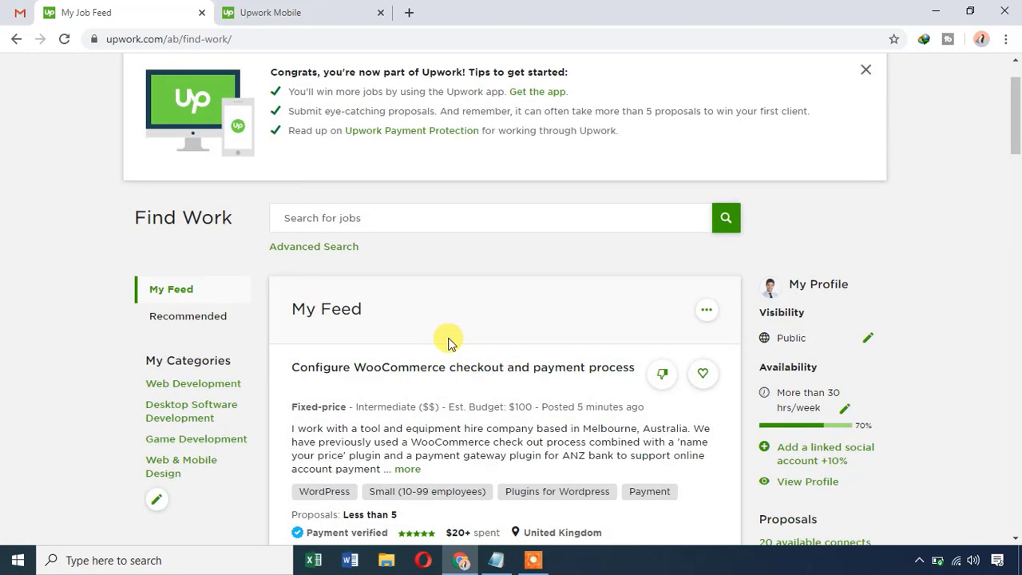
scroll(463, 331, down, 1)
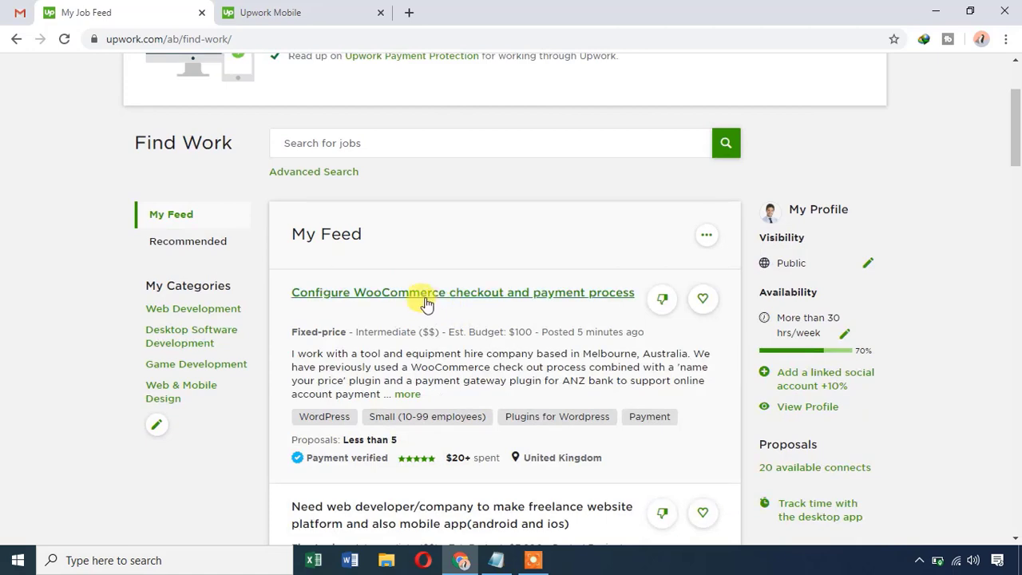
Open the job "Configure WooCommerce checkout and payment process" from the feed and read its title and description
click(426, 301)
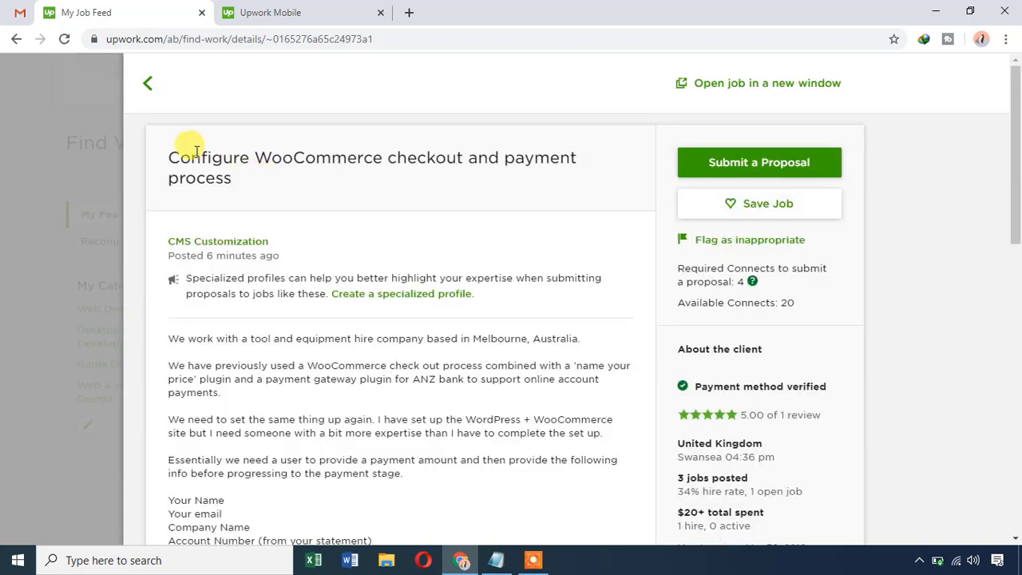
drag(195, 157, 239, 194)
scroll(310, 244, down, 1)
drag(179, 263, 390, 237)
click(390, 238)
scroll(335, 232, down, 6)
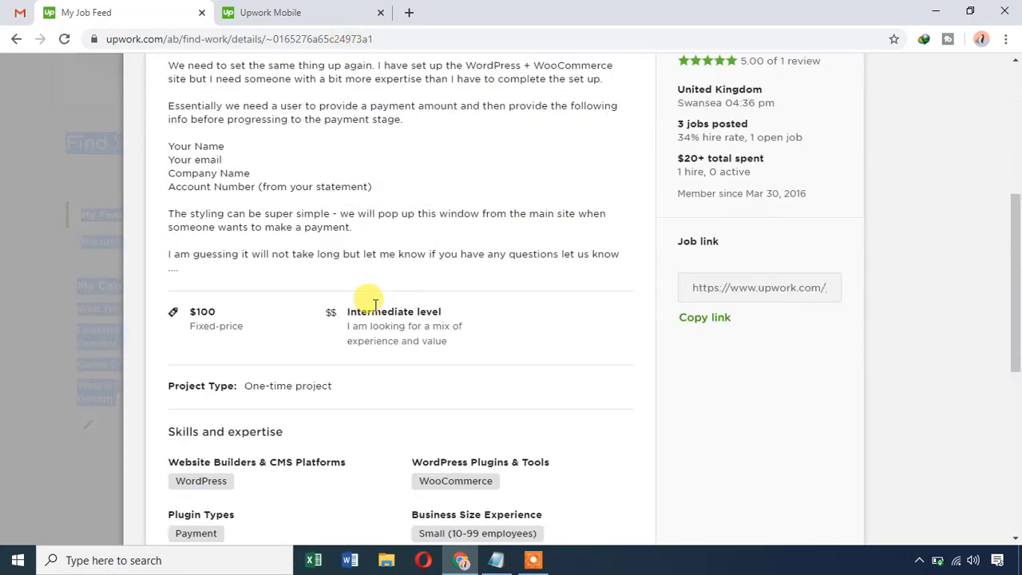
Examine the job's price type, experience level, required skills and expertise, and the proposal activity on it
drag(199, 162, 217, 170)
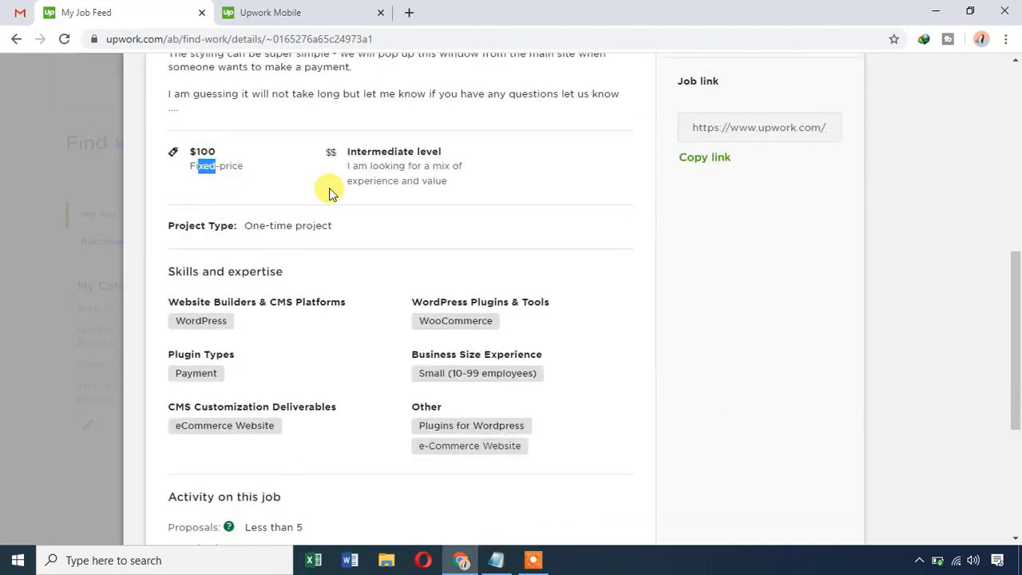
click(329, 191)
drag(367, 152, 405, 178)
click(428, 179)
scroll(423, 179, down, 1)
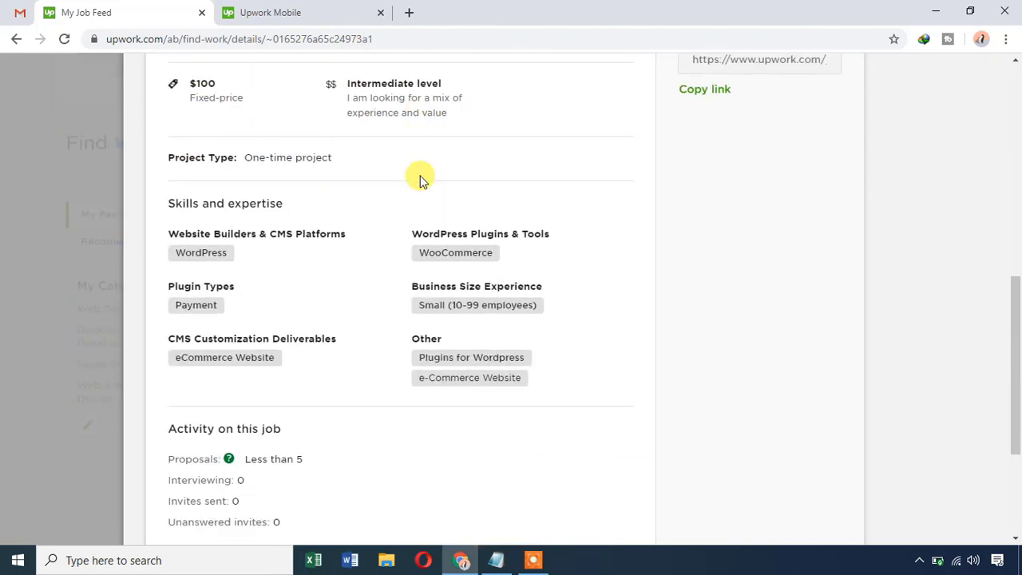
drag(196, 197, 279, 226)
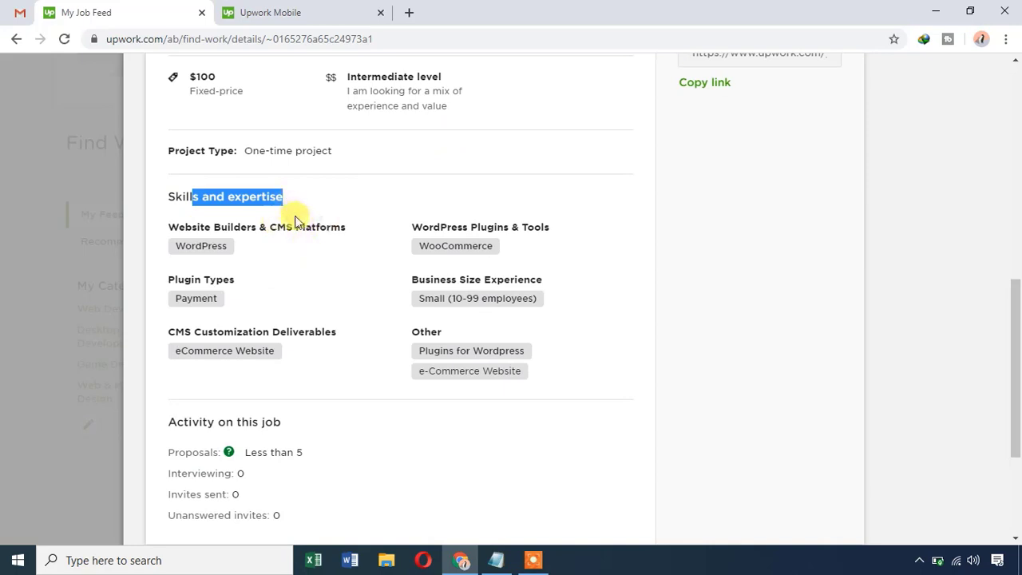
click(279, 226)
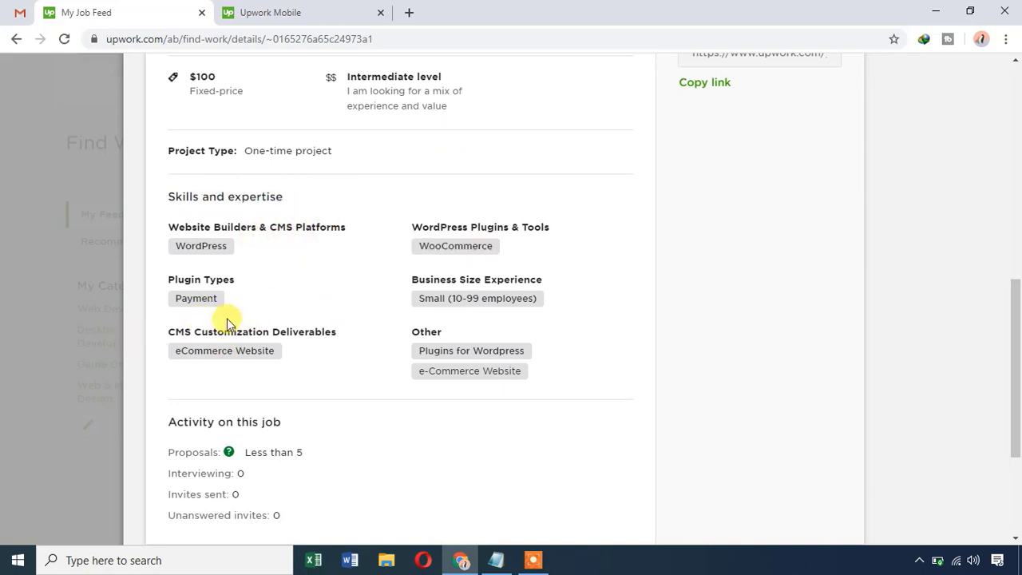
scroll(334, 391, down, 2)
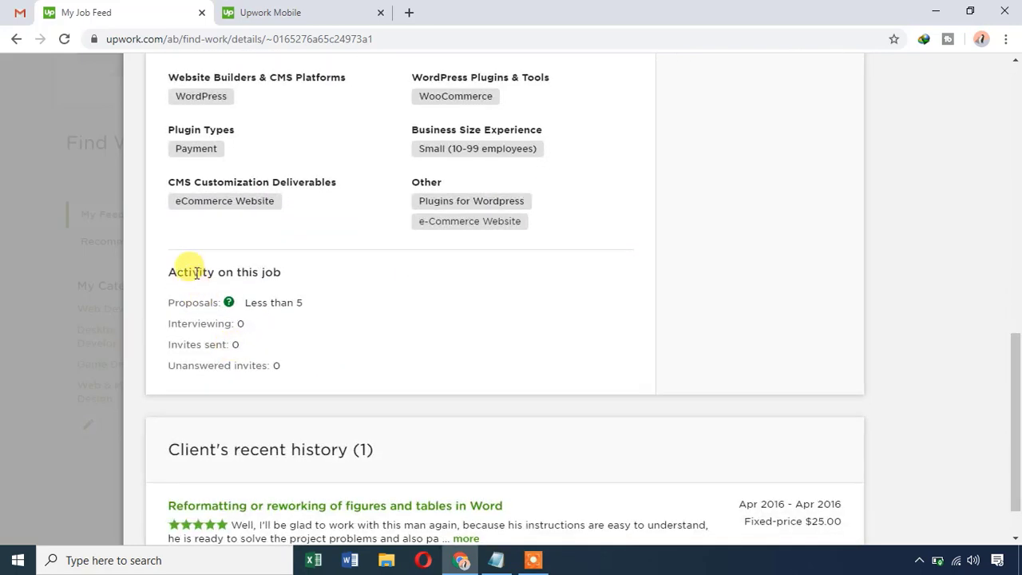
drag(272, 301, 317, 308)
click(373, 317)
Check the client's details for the WooCommerce job, including location, payment verification and review rating
scroll(684, 279, up, 7)
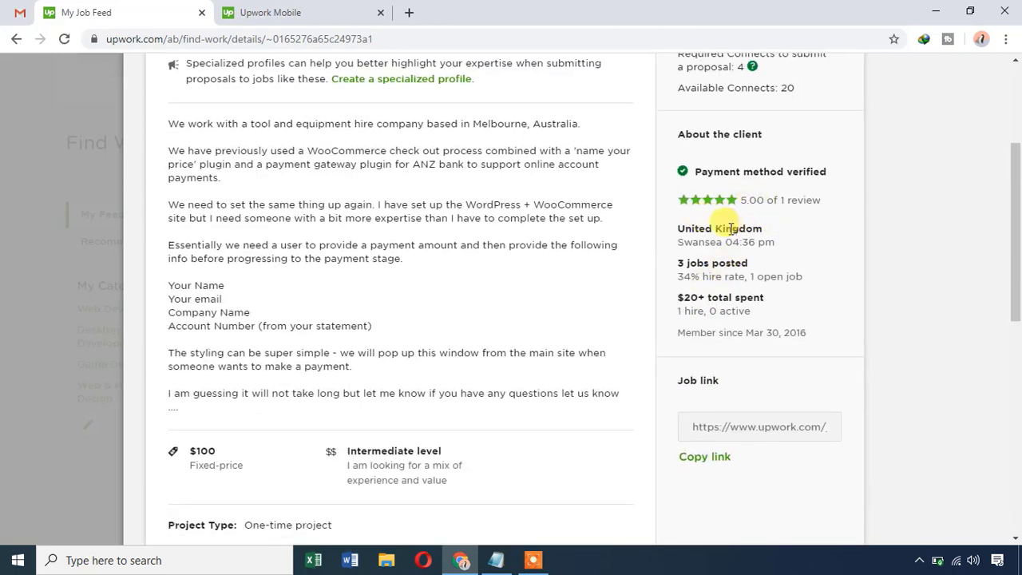
drag(731, 228, 763, 229)
drag(735, 172, 826, 174)
click(816, 204)
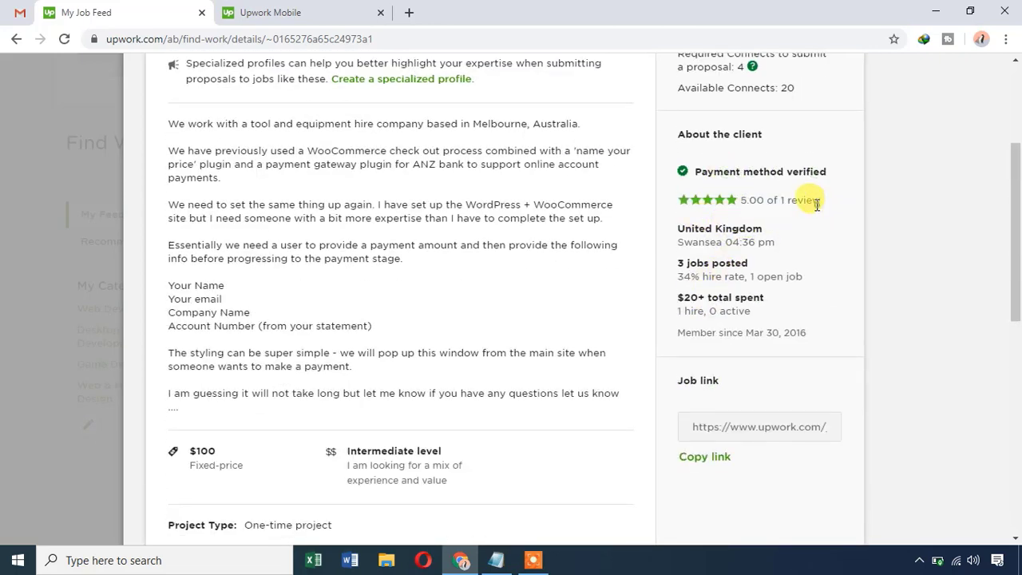
drag(780, 202, 821, 202)
click(703, 206)
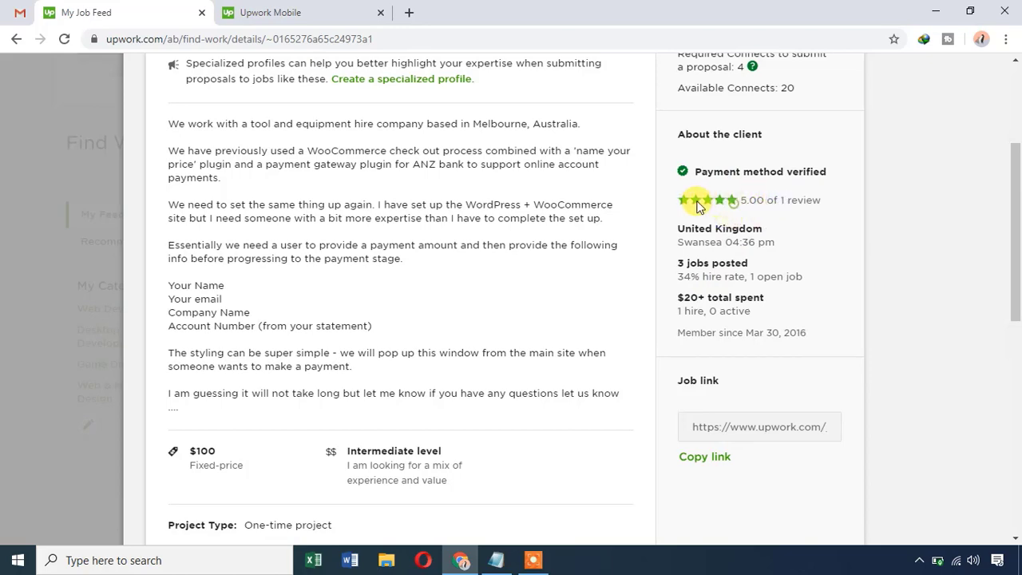
Compare the number of Connects required to submit a proposal for this job with the Connects available
scroll(463, 303, up, 1)
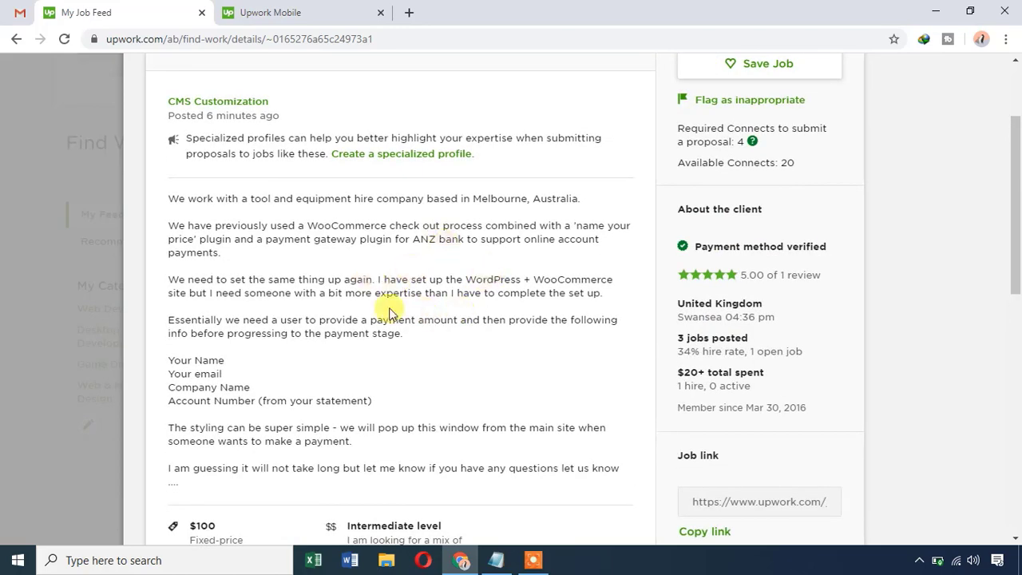
scroll(358, 306, up, 1)
scroll(358, 306, up, 1)
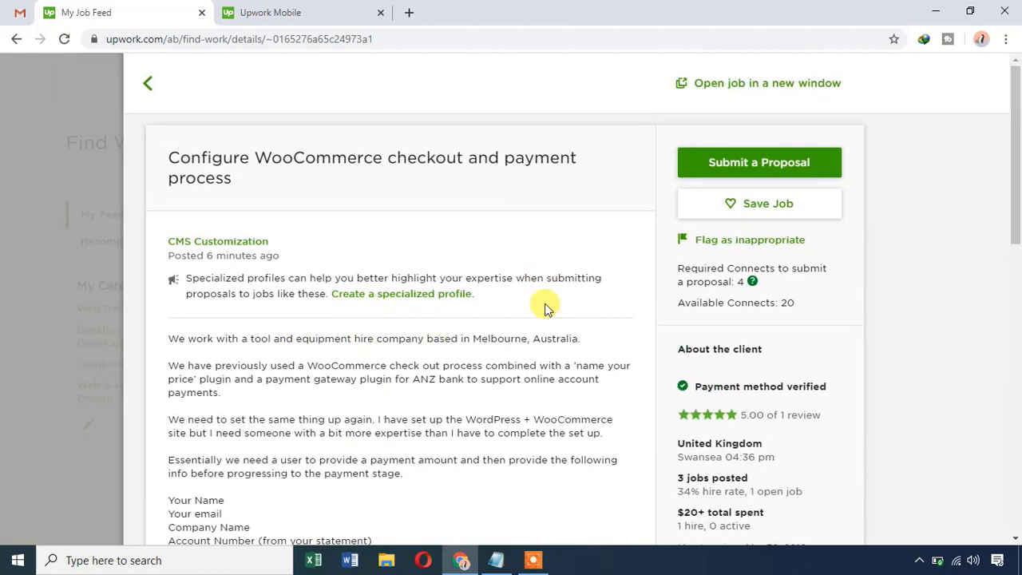
double_click(786, 301)
click(713, 269)
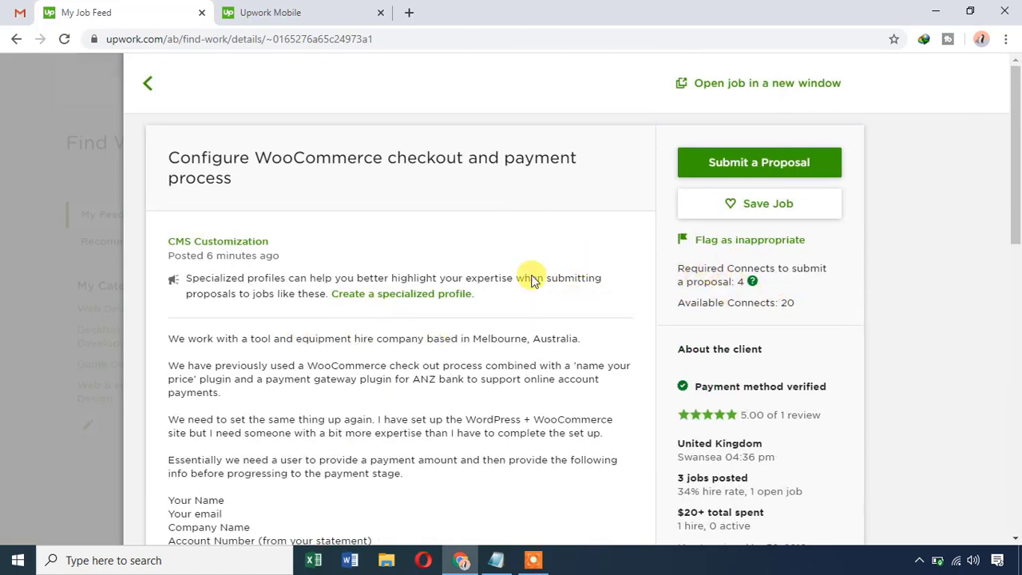
click(713, 286)
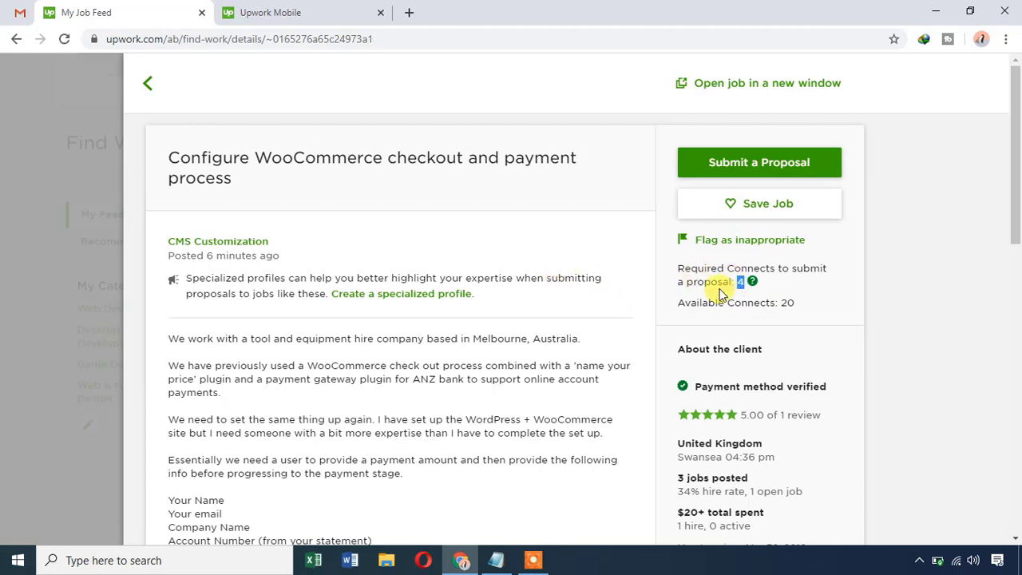
click(793, 303)
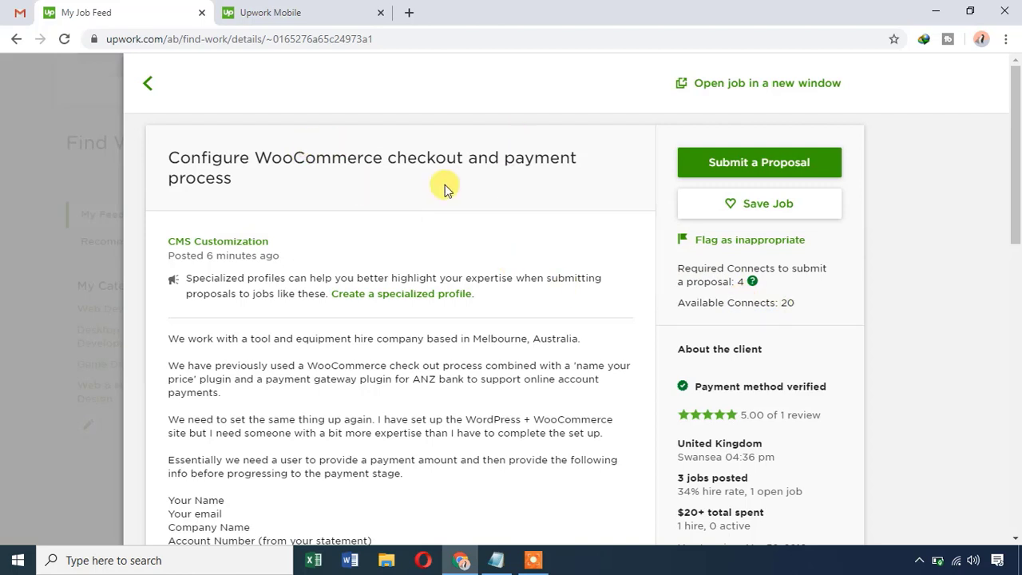
Return from the WooCommerce job details to the job feed and dismiss the getting-started tips banner
click(147, 80)
scroll(568, 264, up, 3)
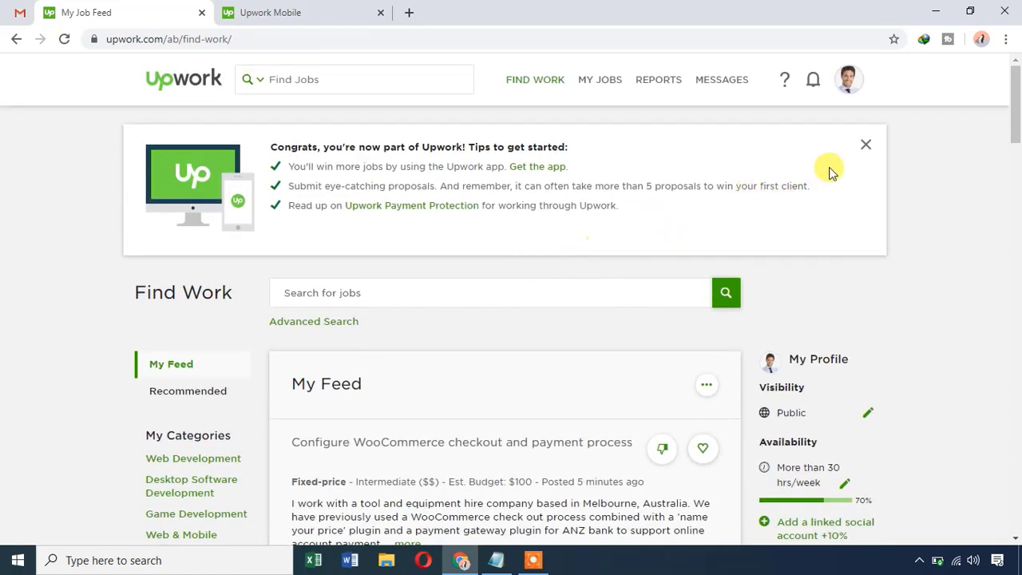
click(866, 146)
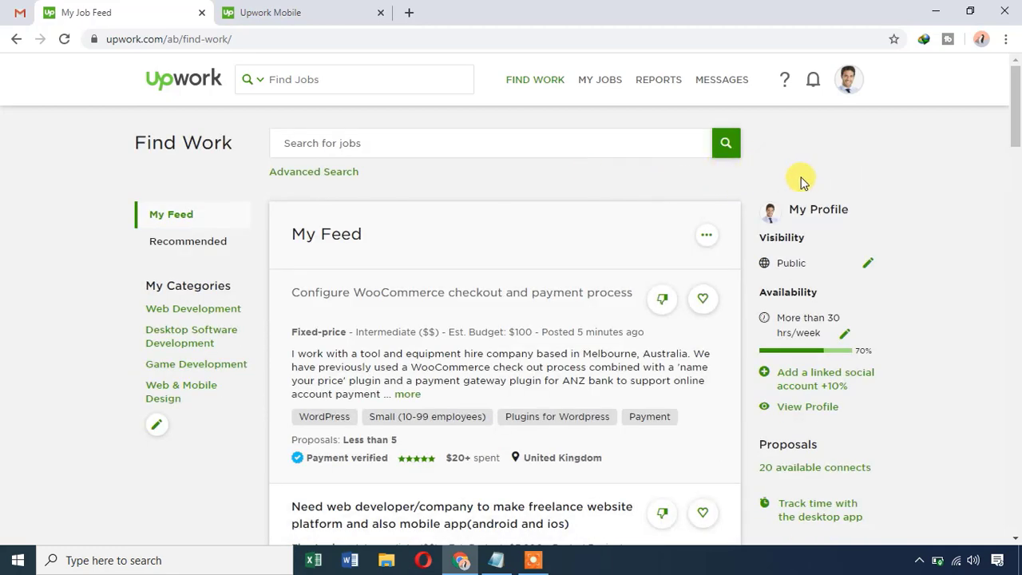
Open your own freelancer profile from the job feed and review its overview and Popular projects section
scroll(878, 281, down, 1)
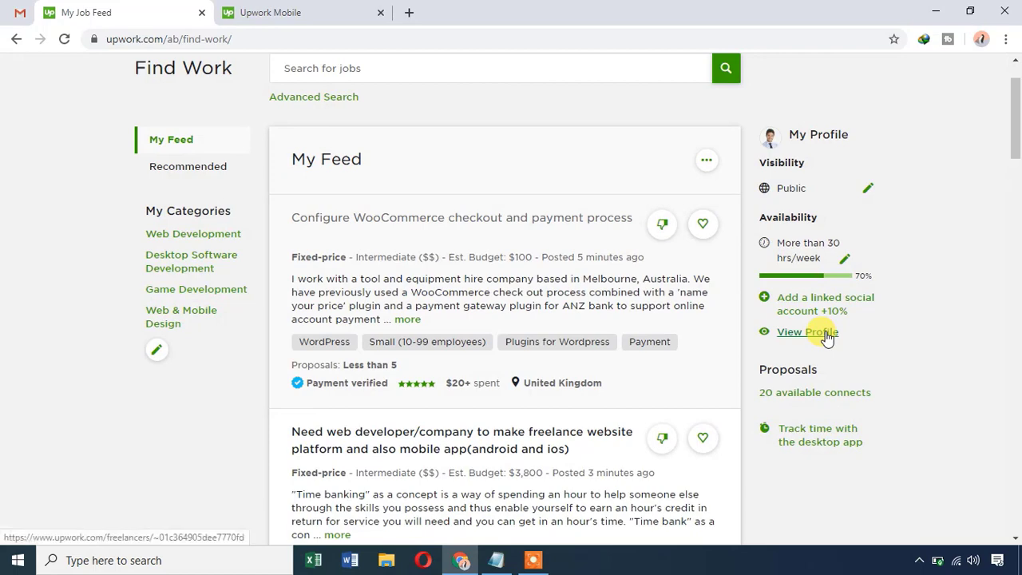
click(816, 332)
scroll(595, 253, down, 5)
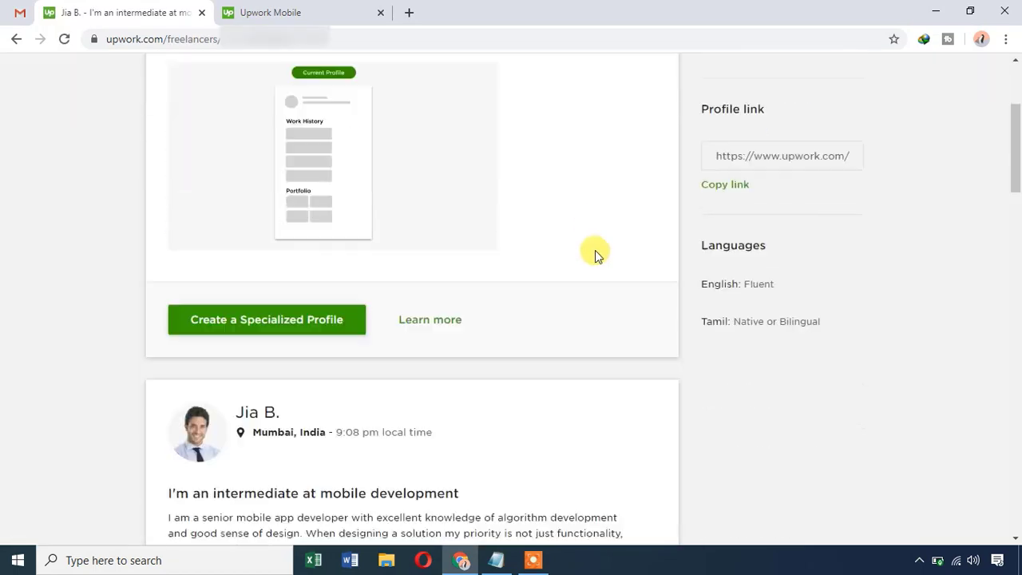
scroll(597, 252, down, 6)
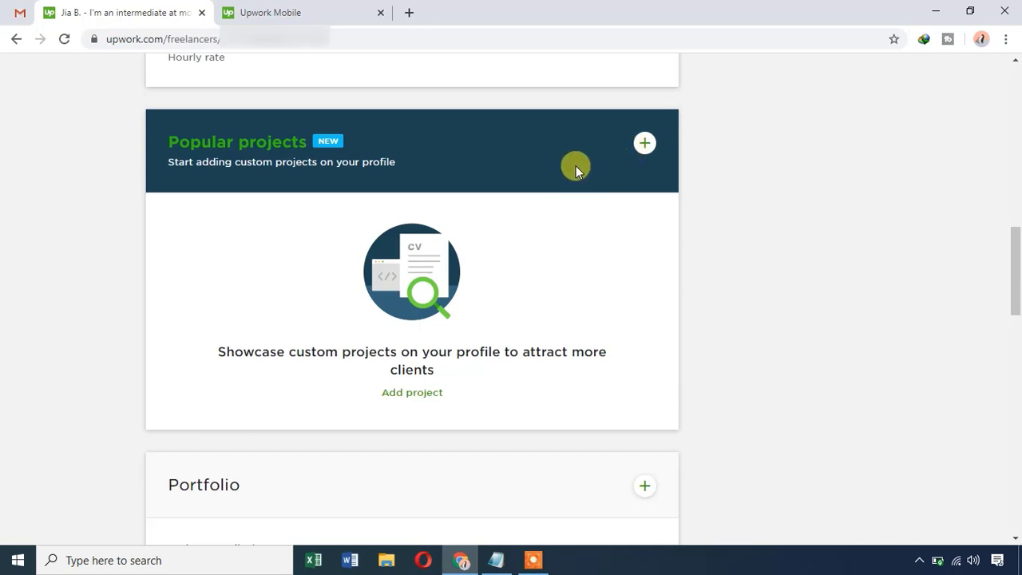
Examine the profile's Portfolio, Skills, Certifications, Employment history, Education and Other experiences sections for entries to add or edit
scroll(564, 210, down, 3)
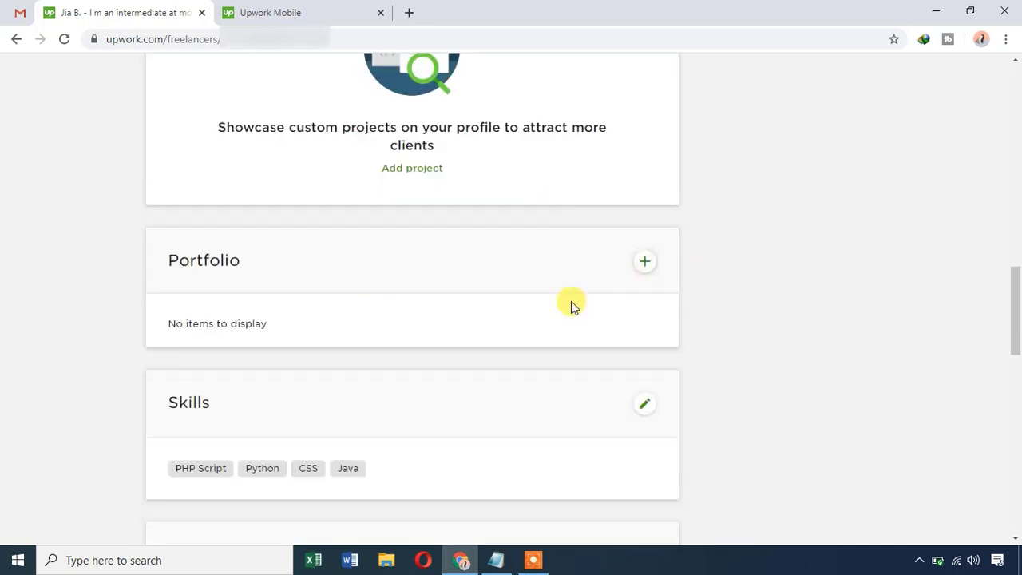
scroll(571, 301, down, 2)
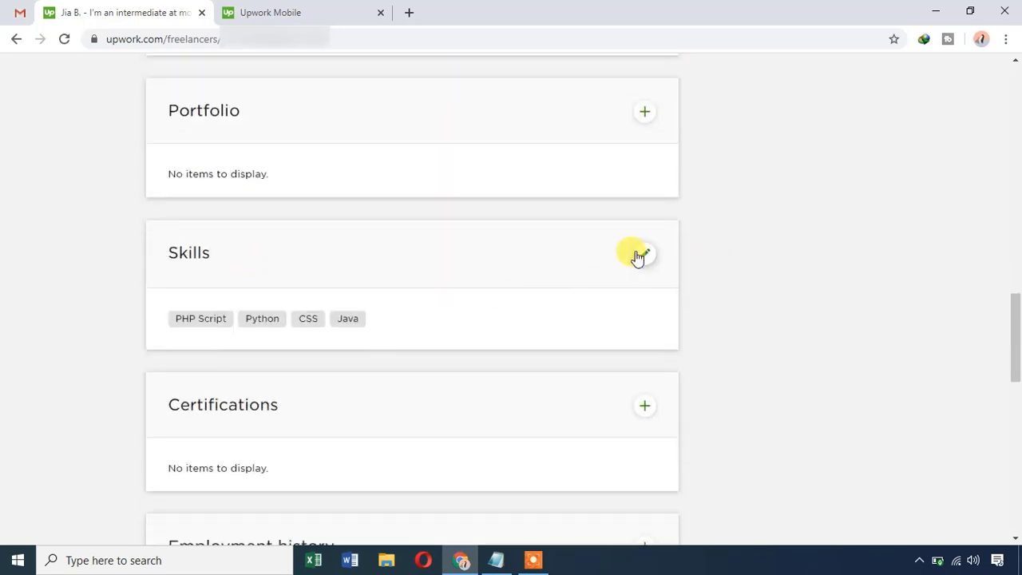
scroll(612, 285, down, 1)
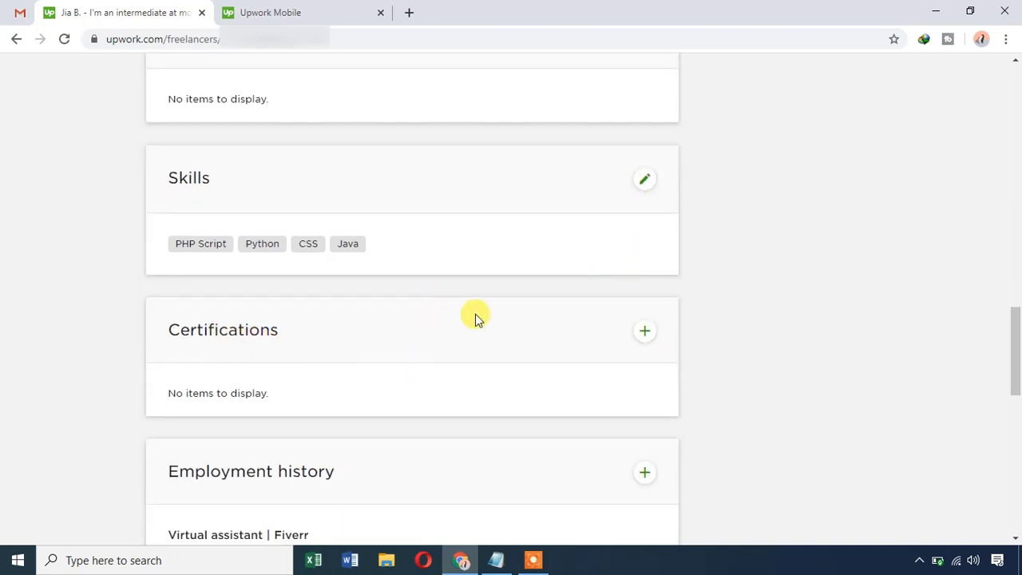
scroll(638, 342, down, 2)
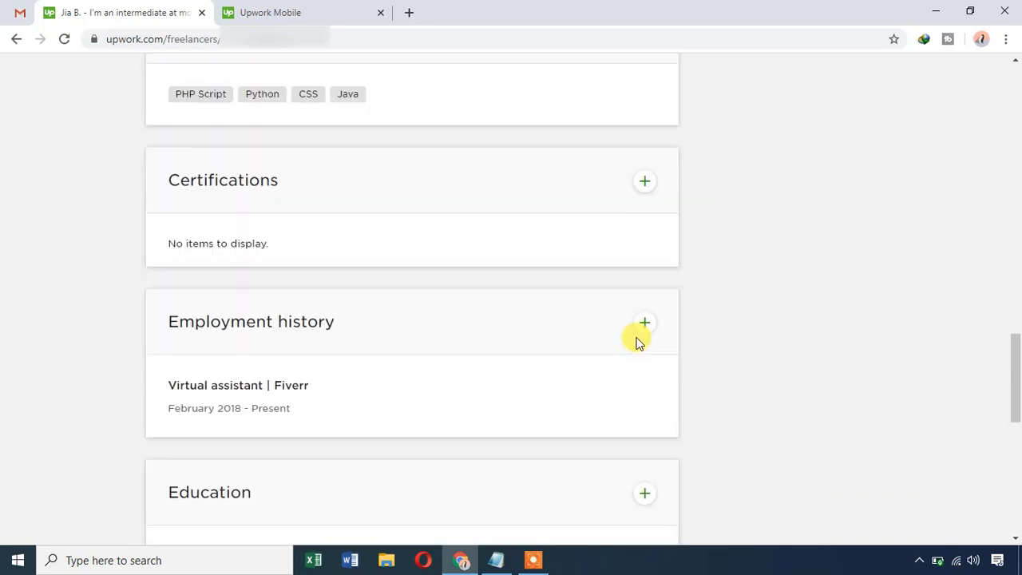
scroll(638, 342, down, 4)
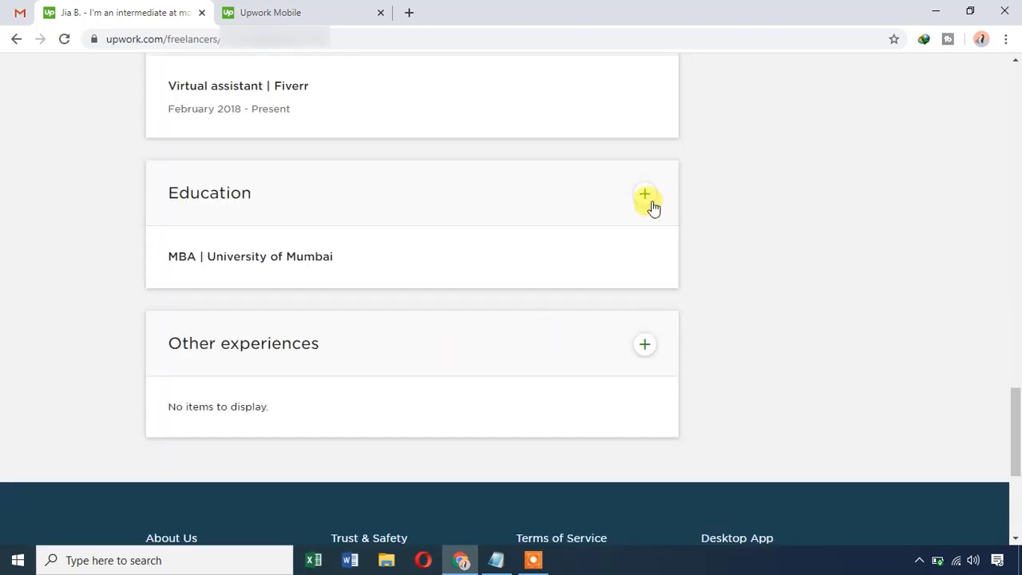
View the Upwork mobile app download page already open in the browser, and return to the start of the freelancer profile
scroll(810, 290, up, 12)
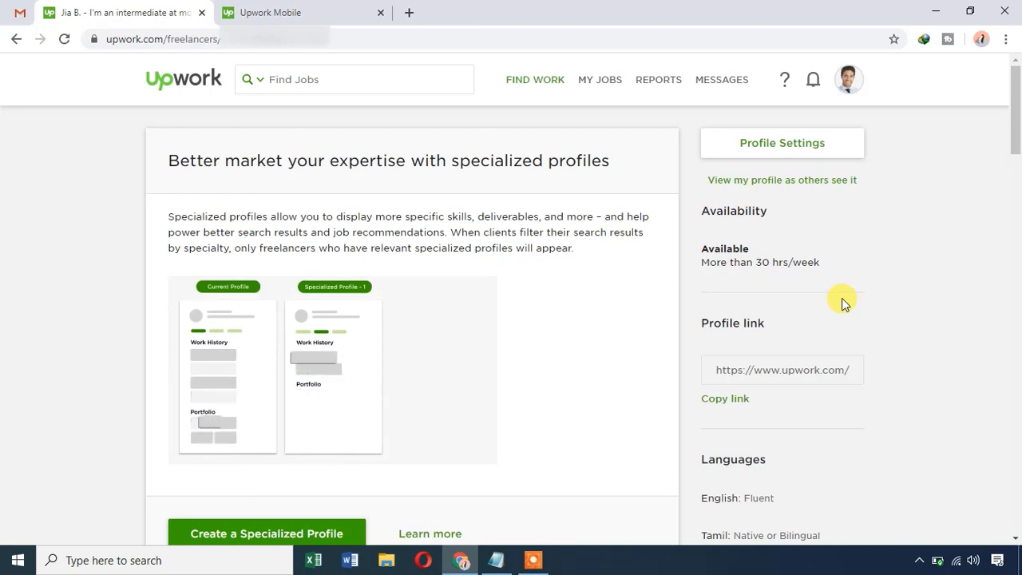
click(296, 10)
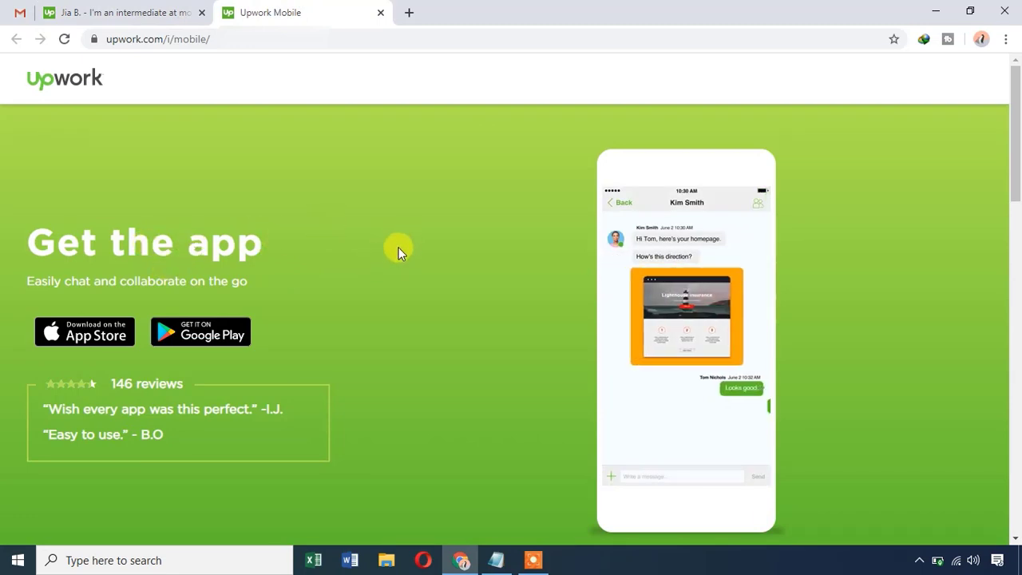
click(119, 11)
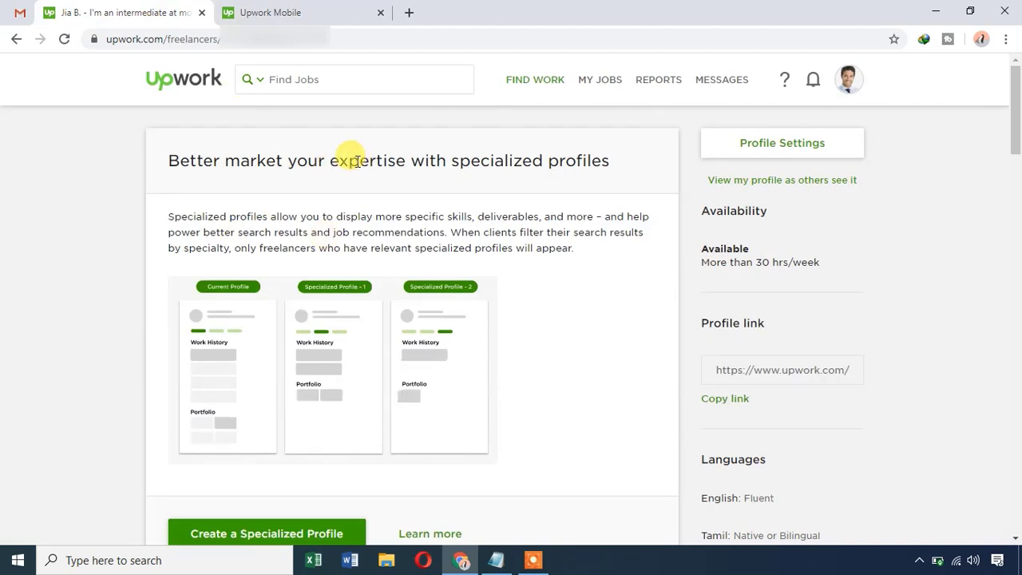